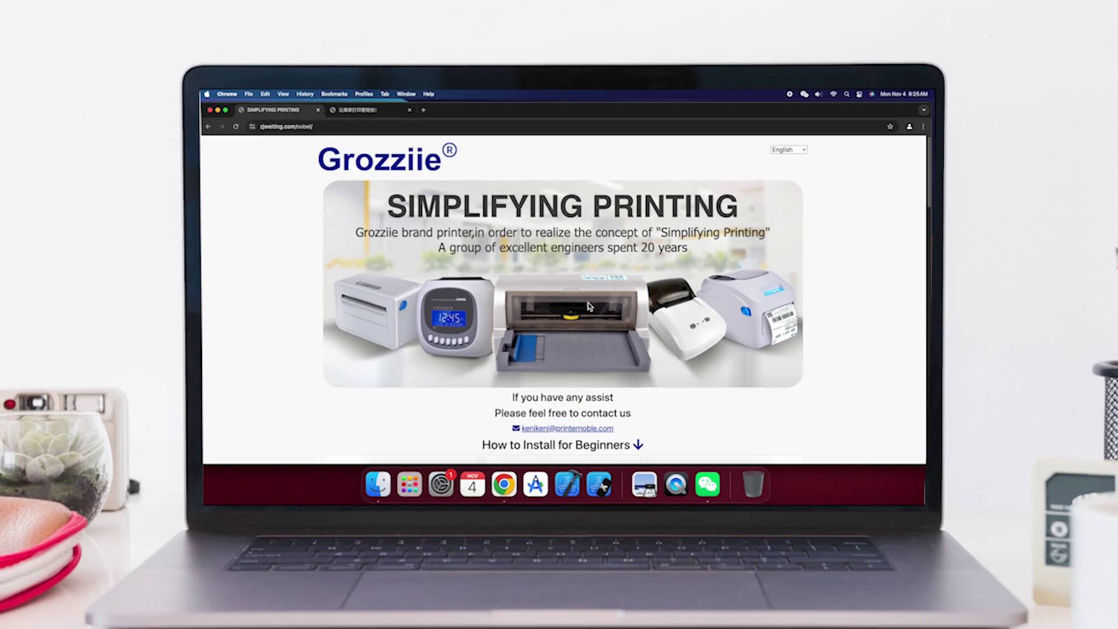
- Download the MacBook driver package Driver241020MAC.pkg in Chrome and show it in Finder
{"action": "scroll", "coordinate": [855, 340], "scroll_direction": "down", "scroll_amount": 8}
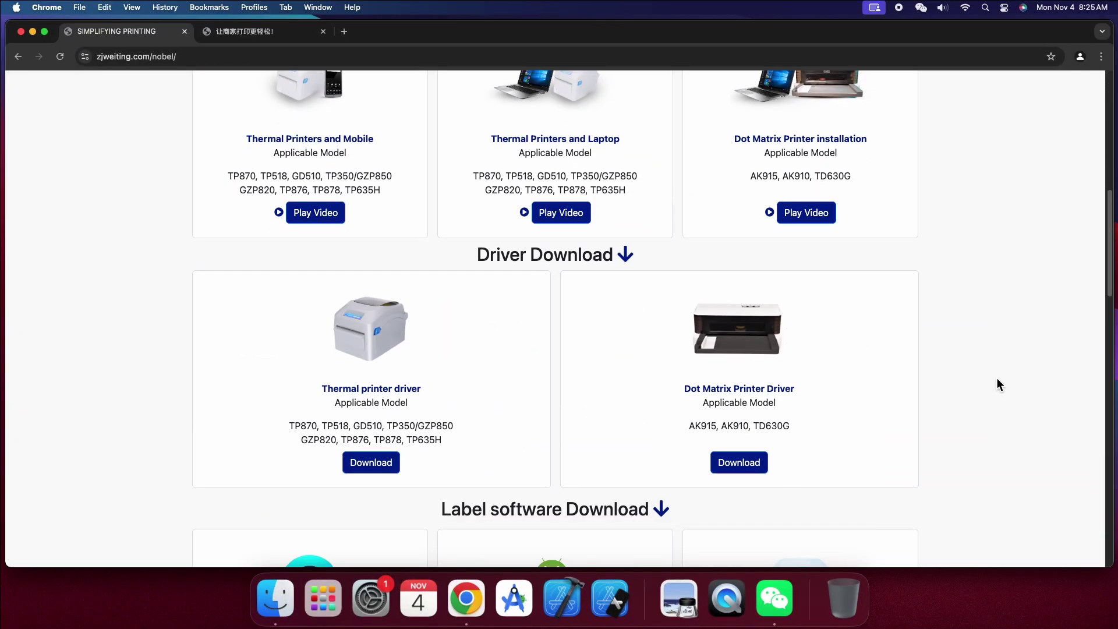
{"action": "scroll", "coordinate": [997, 379], "scroll_direction": "down", "scroll_amount": 8}
{"action": "left_click", "coordinate": [320, 475]}
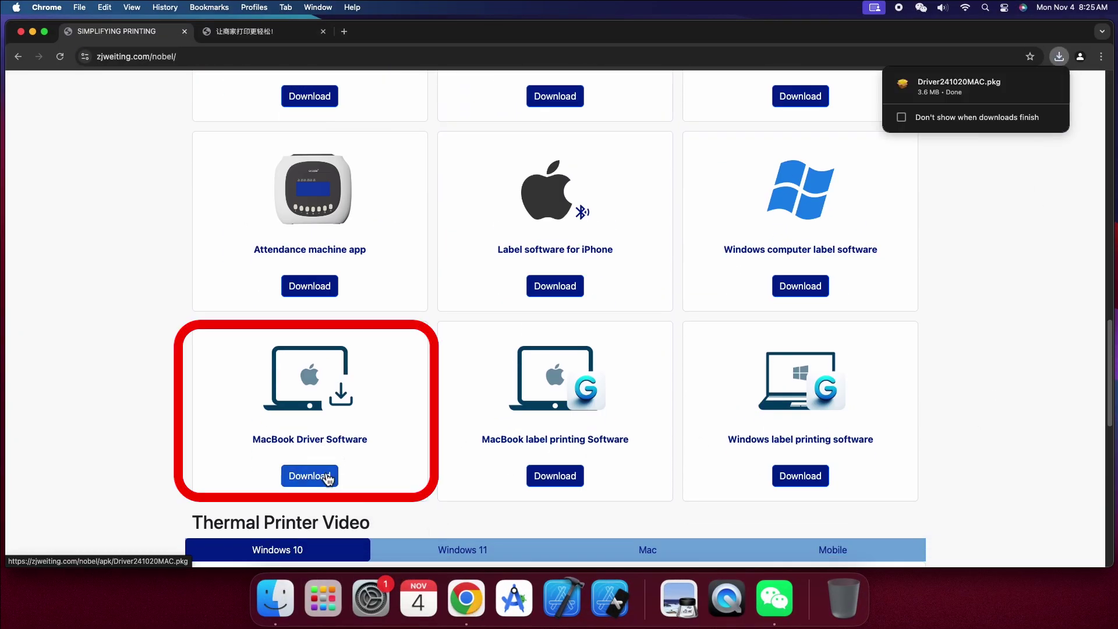
{"action": "left_click", "coordinate": [1028, 89]}
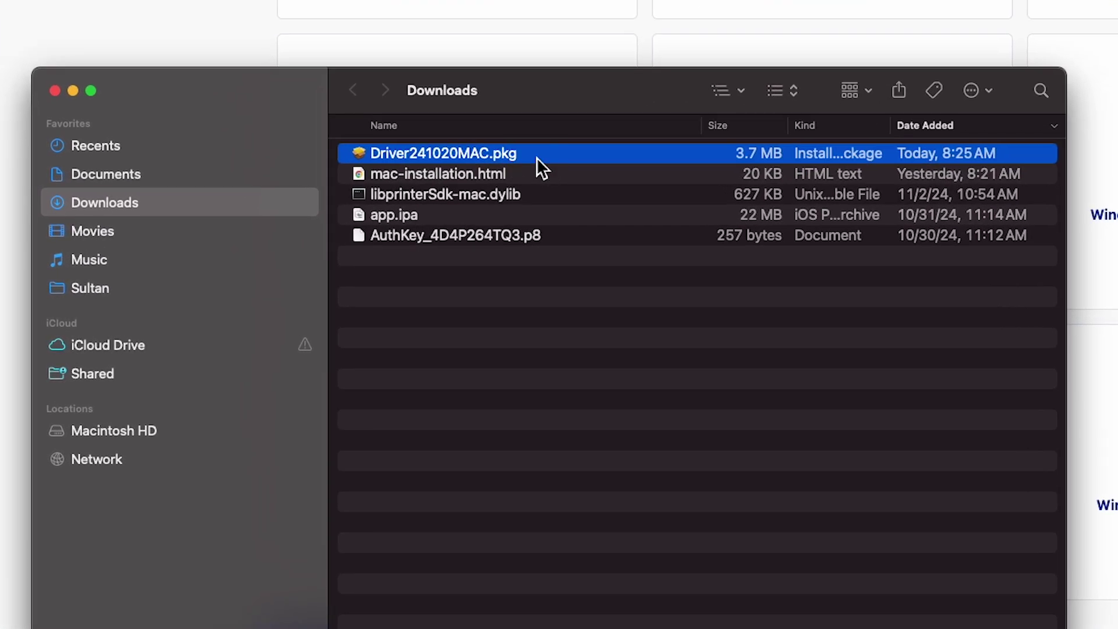
- Install Driver241020MAC.pkg on Macintosh HD, authorising with the admin password
{"action": "double_click", "coordinate": [536, 157]}
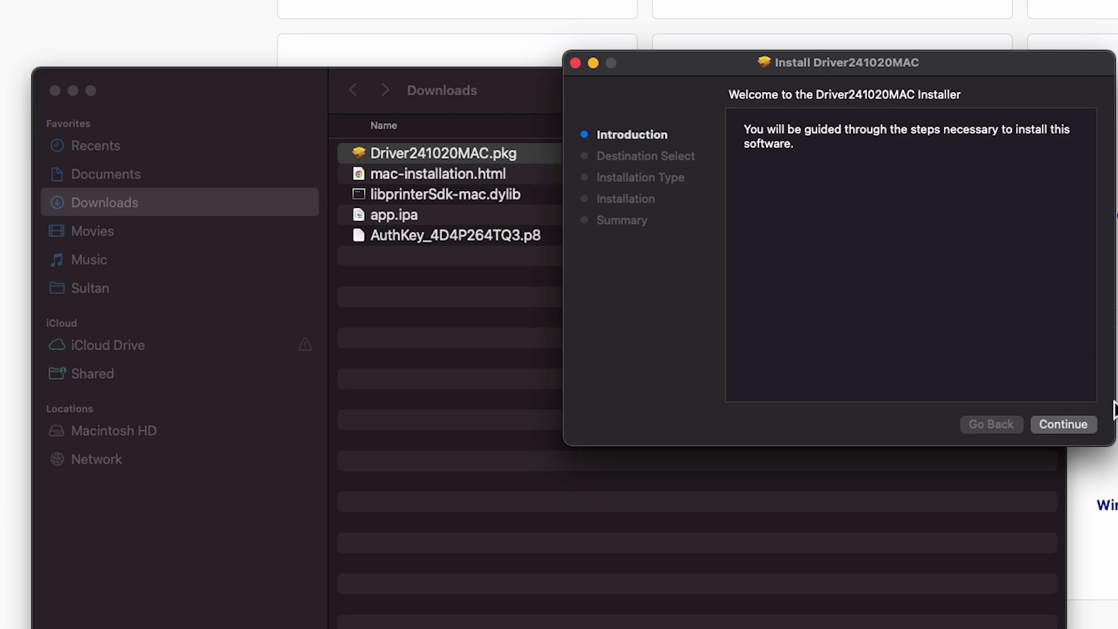
{"action": "left_click", "coordinate": [1082, 425]}
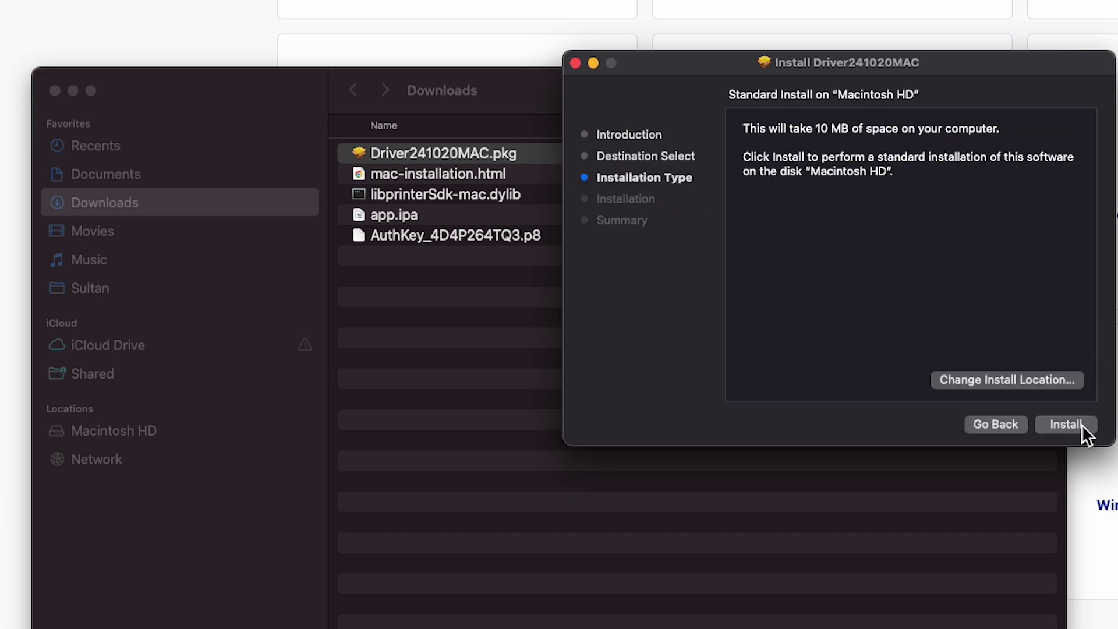
{"action": "left_click", "coordinate": [1082, 424]}
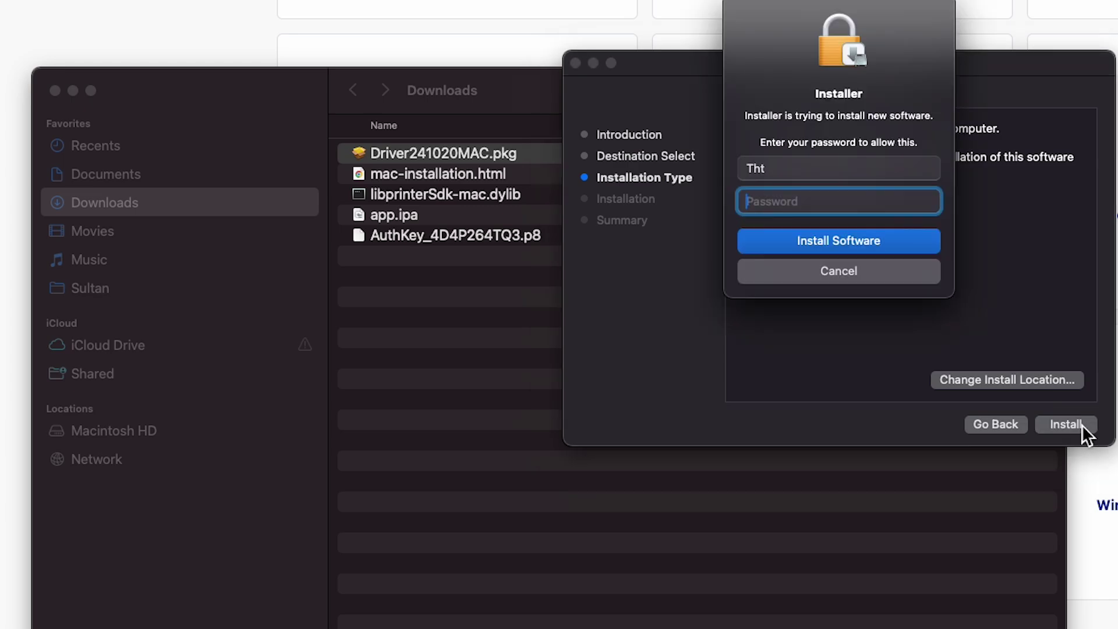
{"action": "type", "text": "••••••••"}
{"action": "key", "text": "Return"}
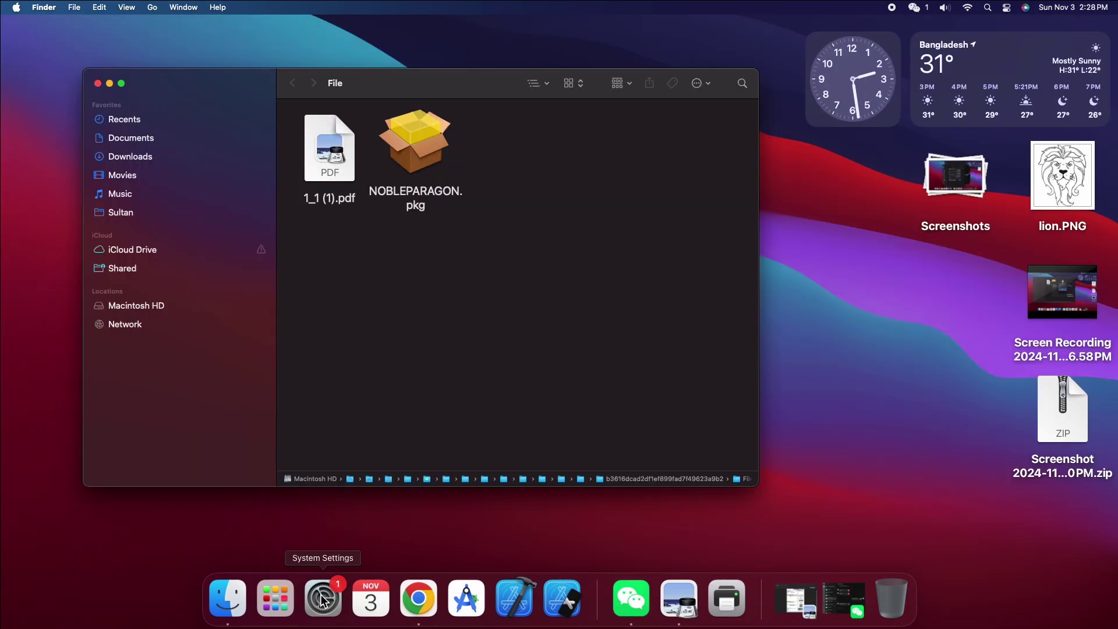
- Add the NOBLE PARAGON TP870 S printer in System Settings' Printers & Scanners
{"action": "left_click", "coordinate": [322, 599]}
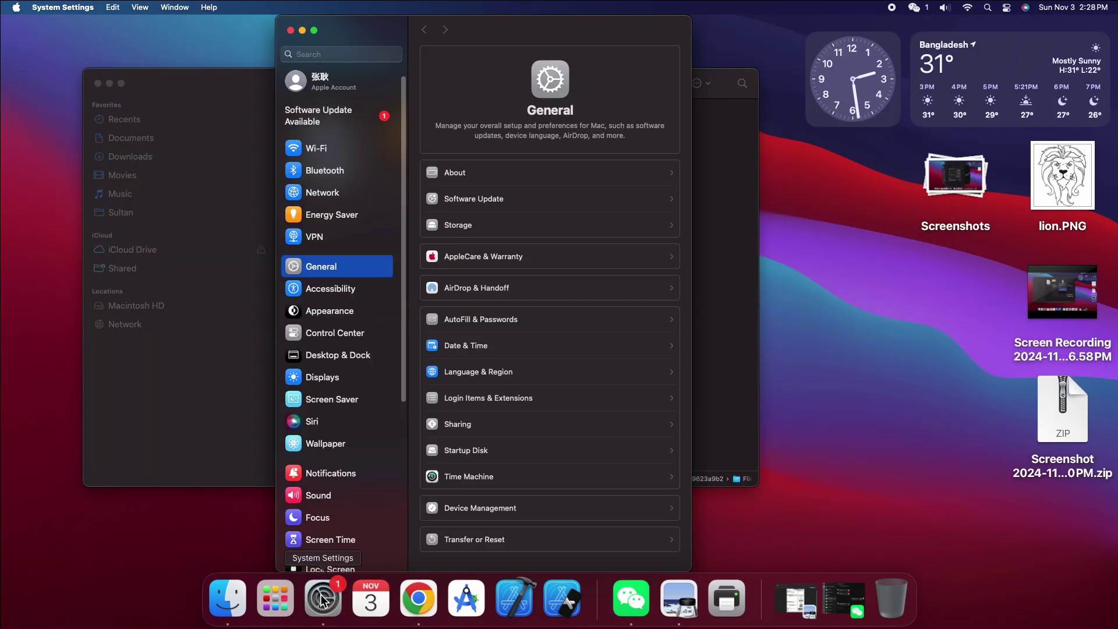
{"action": "scroll", "coordinate": [361, 337], "scroll_direction": "down", "scroll_amount": 5}
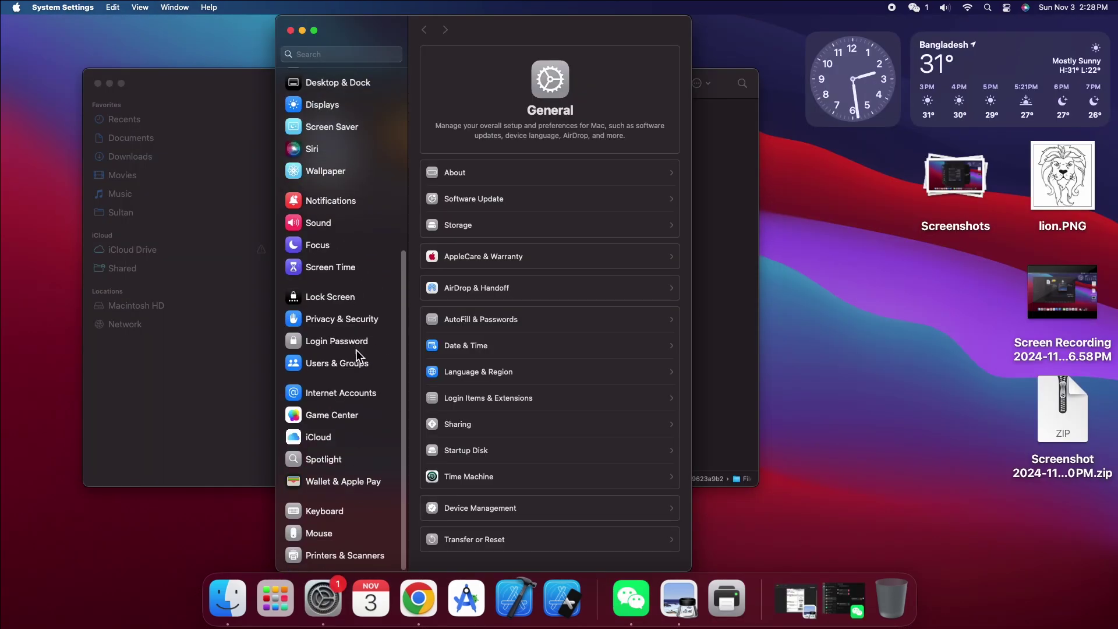
{"action": "left_click", "coordinate": [361, 557]}
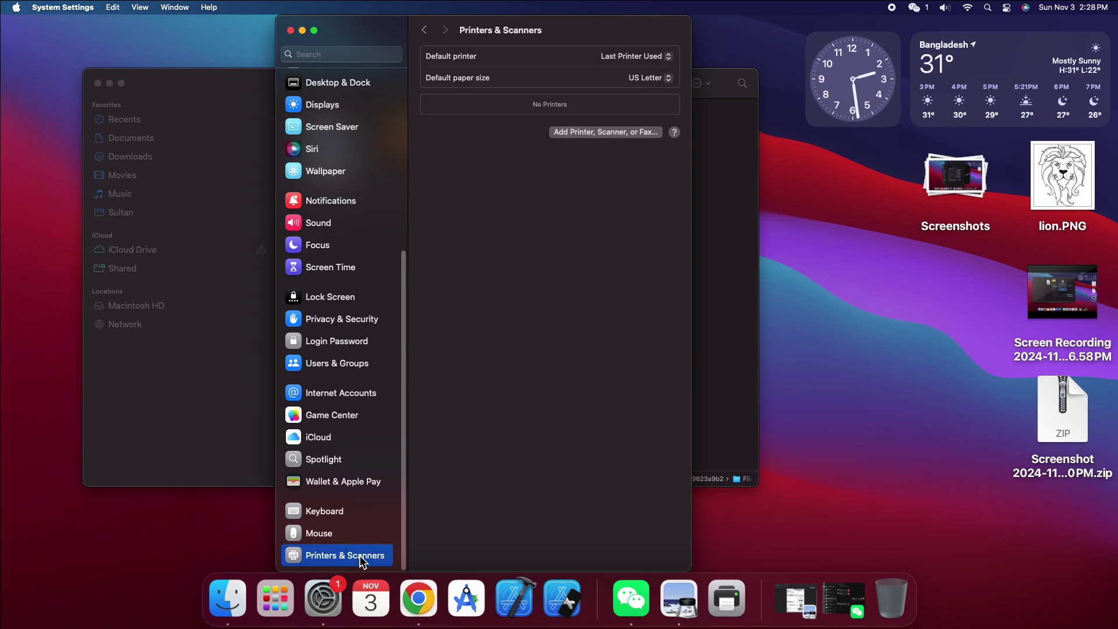
{"action": "left_click", "coordinate": [597, 135]}
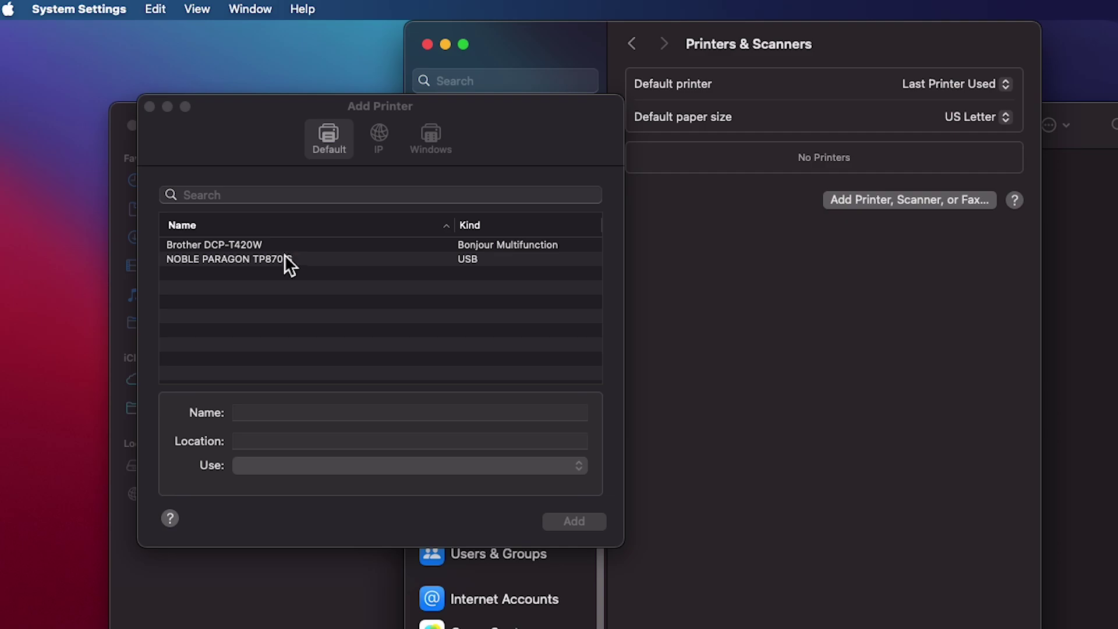
{"action": "left_click", "coordinate": [254, 265]}
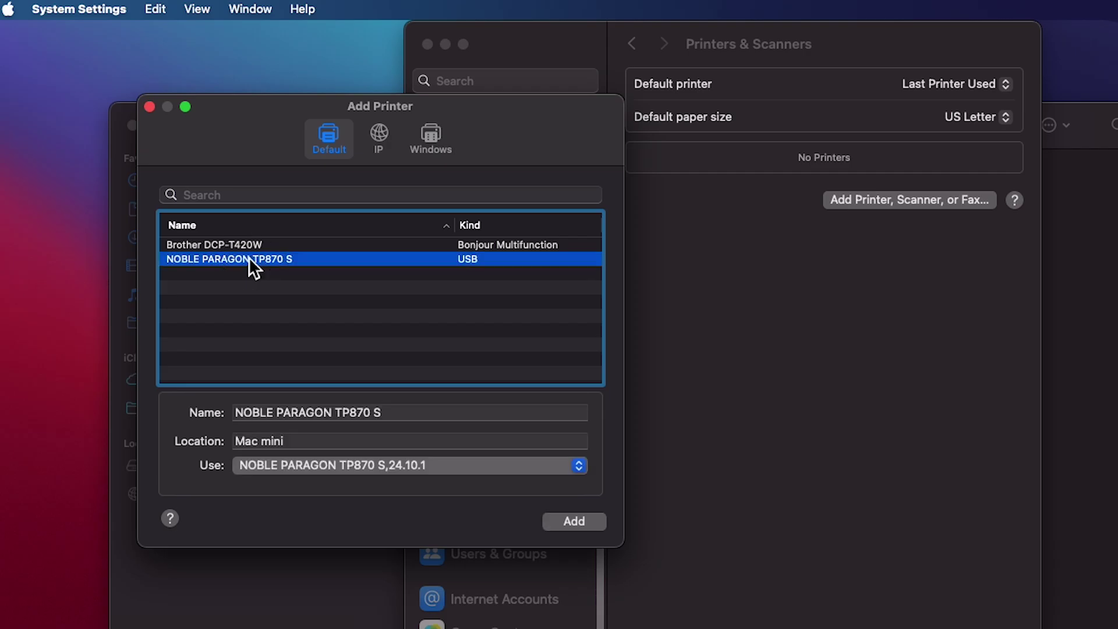
{"action": "left_click", "coordinate": [574, 522]}
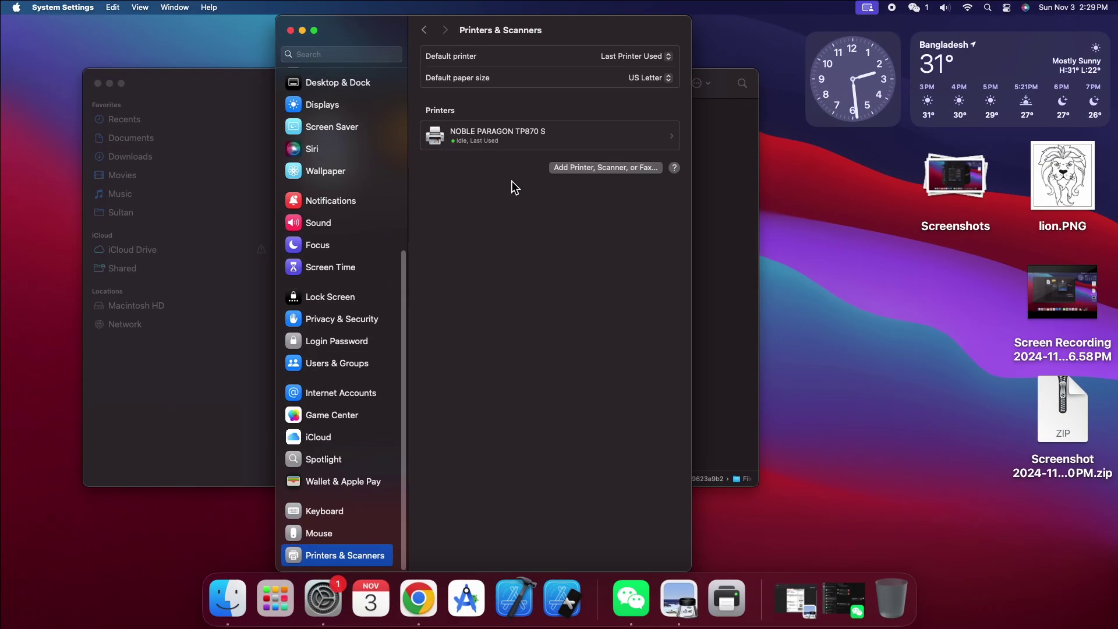
- Open the label file 1_1 (1).pdf from Finder in Google Chrome
{"action": "left_click", "coordinate": [736, 177]}
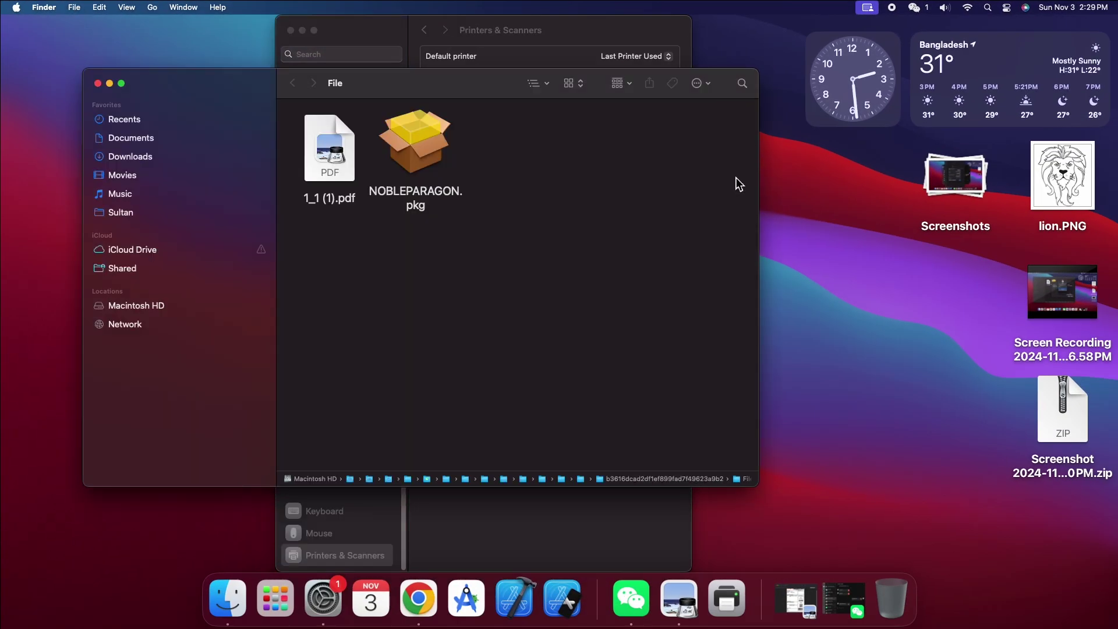
{"action": "left_click", "coordinate": [338, 149]}
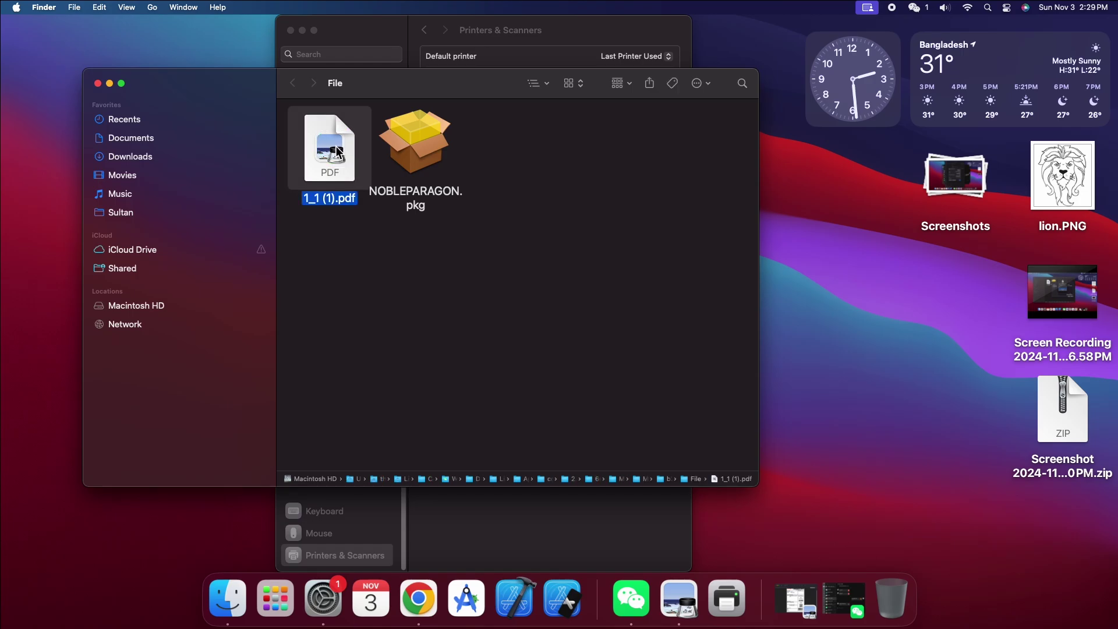
{"action": "right_click", "coordinate": [337, 152]}
{"action": "mouse_move", "coordinate": [424, 165]}
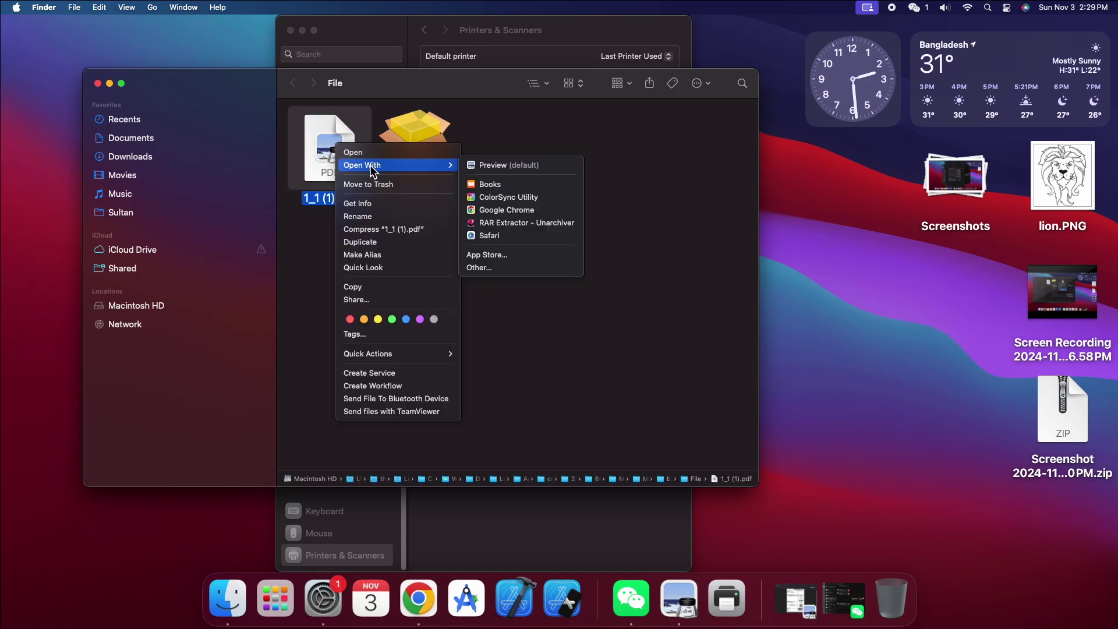
{"action": "left_click", "coordinate": [515, 209]}
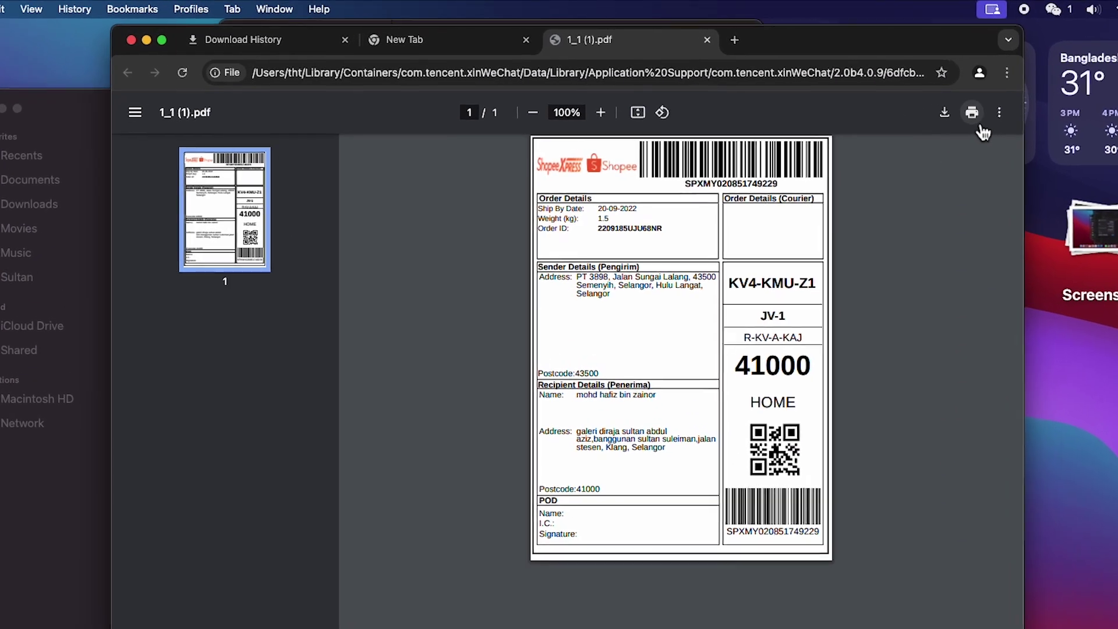
- Print the label with NOBLE PARAGON TP870 S as destination, using the system print dialog
{"action": "left_click", "coordinate": [929, 103]}
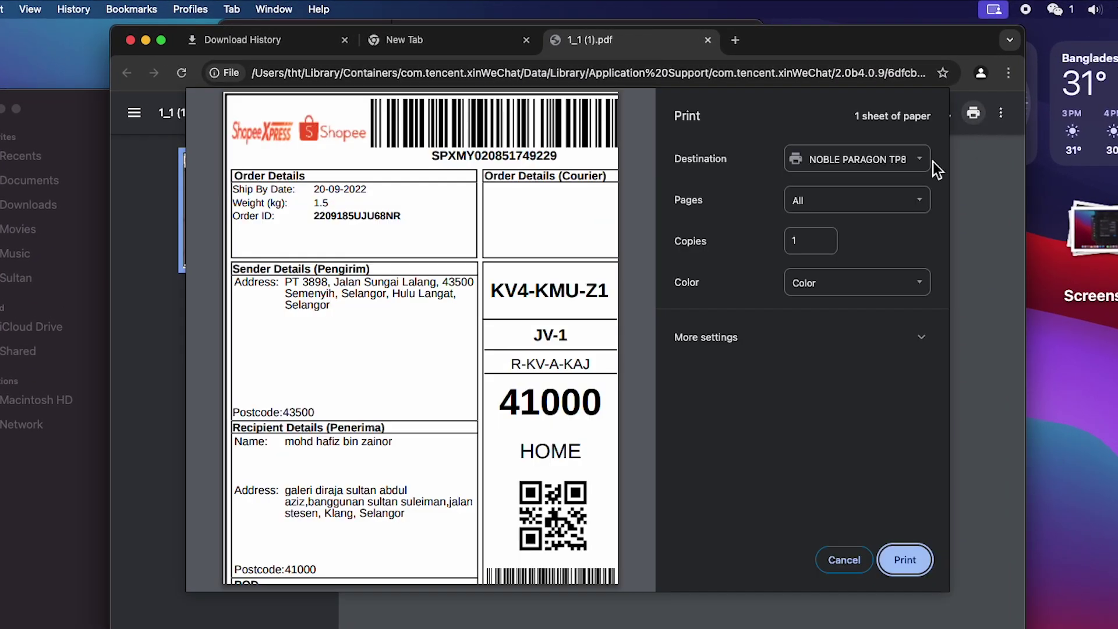
{"action": "left_click", "coordinate": [926, 161]}
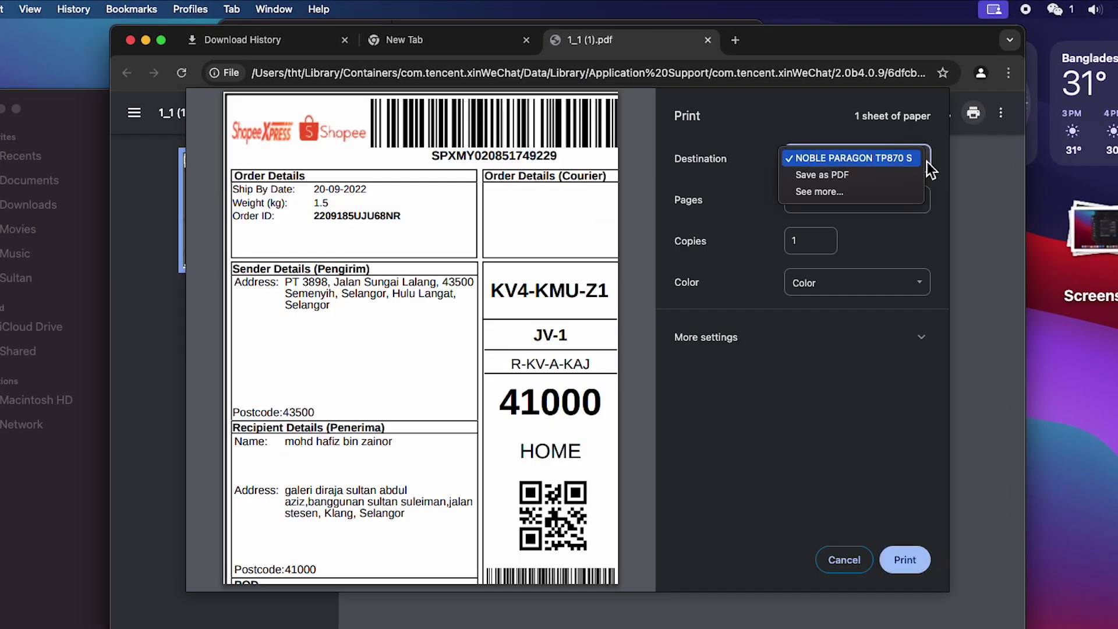
{"action": "left_click", "coordinate": [869, 156]}
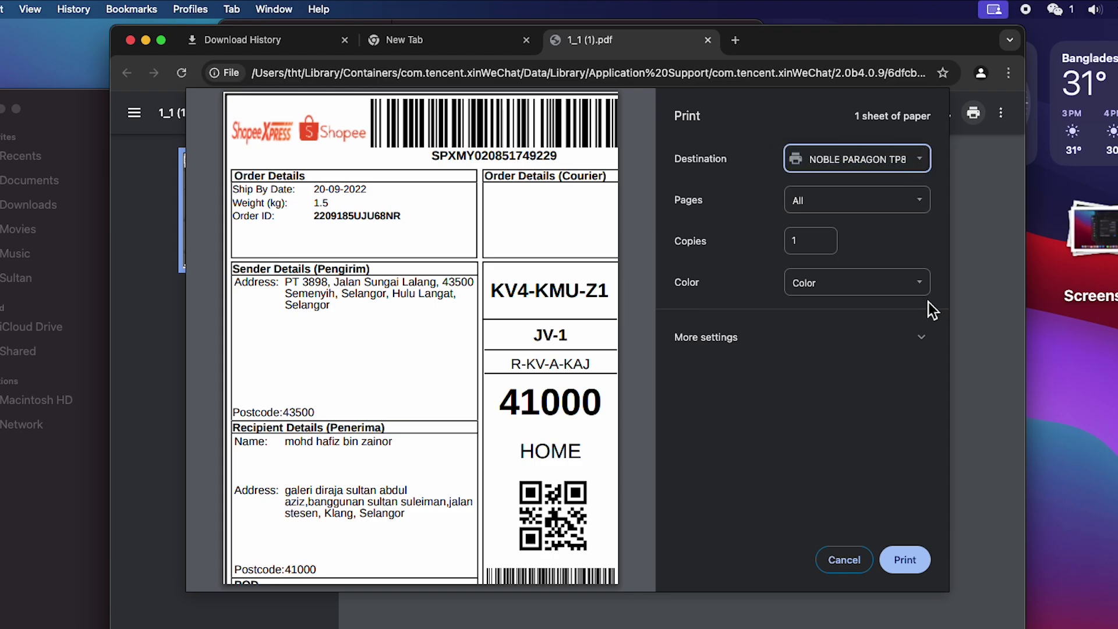
{"action": "left_click", "coordinate": [926, 341]}
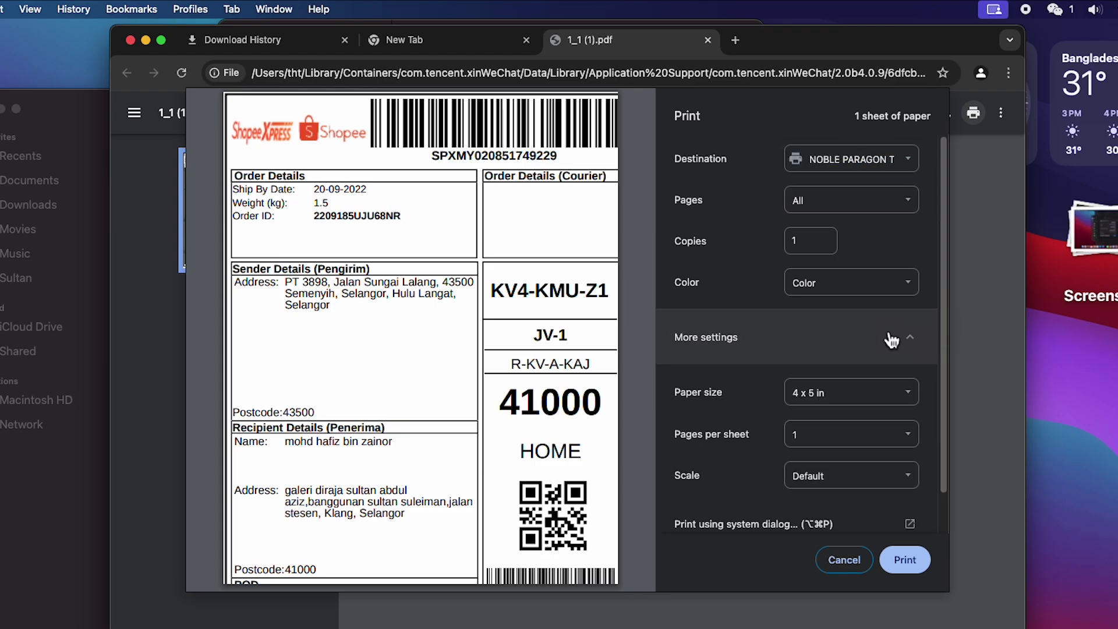
{"action": "scroll", "coordinate": [876, 340], "scroll_direction": "down", "scroll_amount": 2}
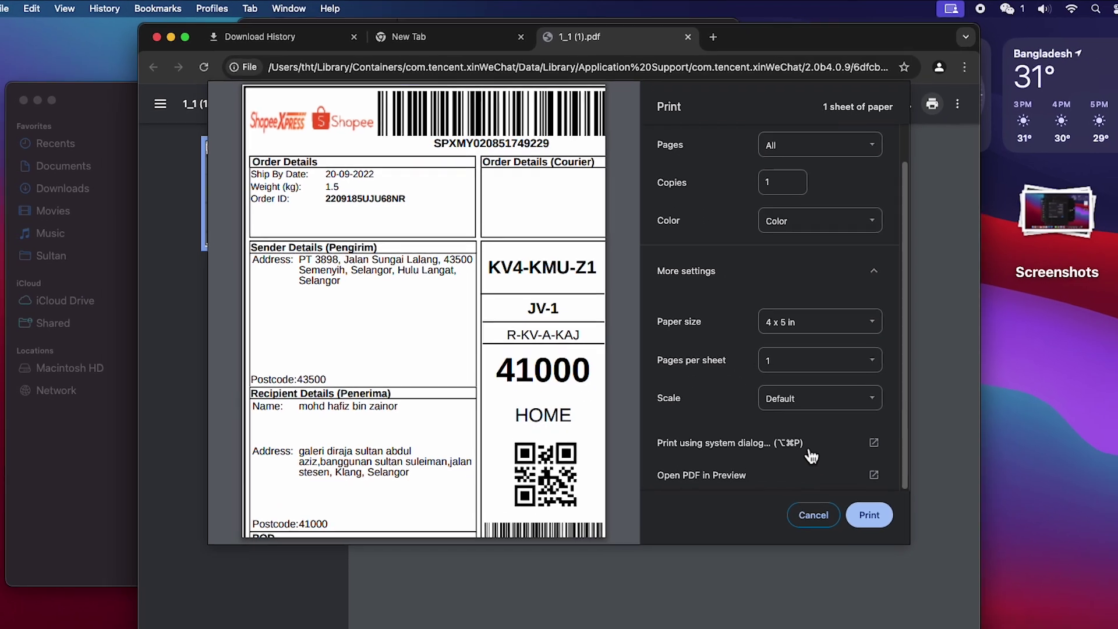
{"action": "left_click", "coordinate": [874, 481]}
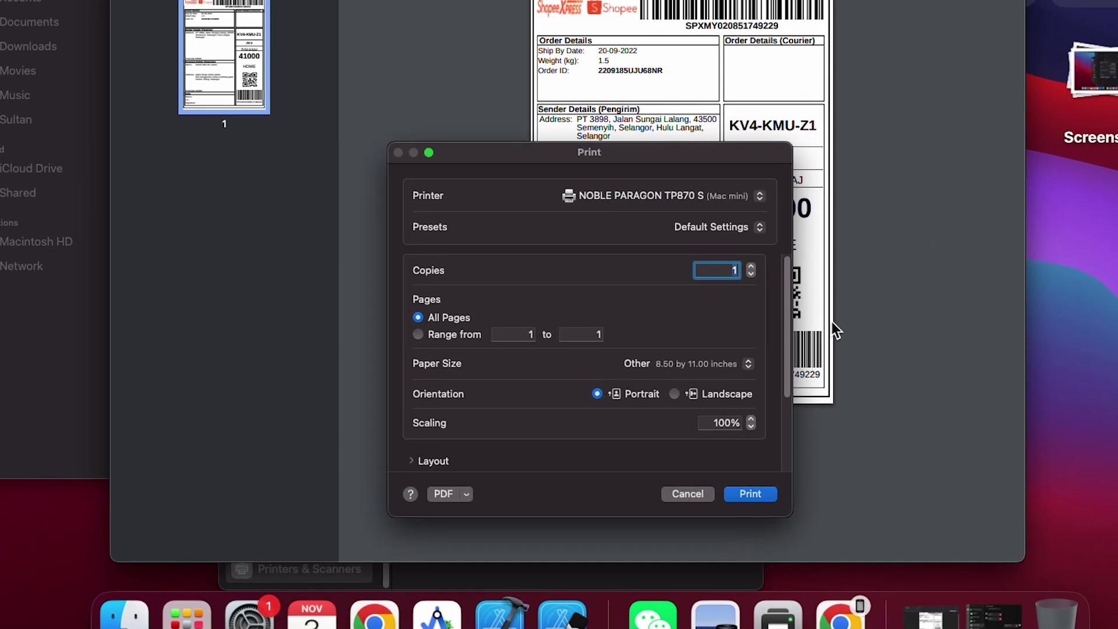
- Keep the NOBLE PARAGON printer and default preset, then manage custom paper sizes
{"action": "left_click", "coordinate": [667, 199]}
{"action": "left_click", "coordinate": [667, 201]}
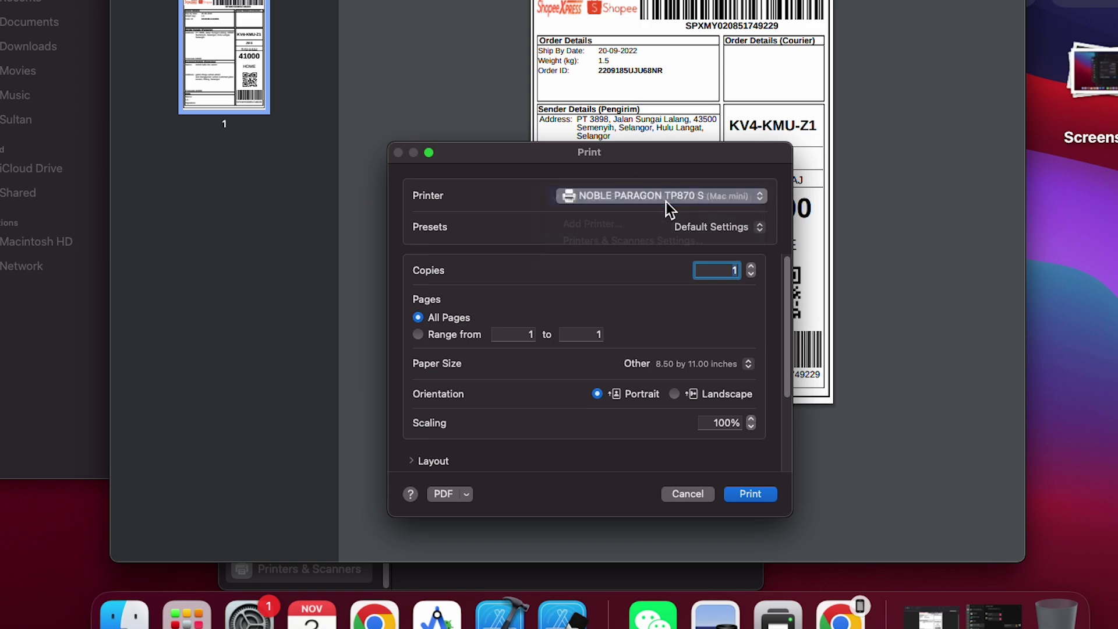
{"action": "left_click", "coordinate": [712, 229]}
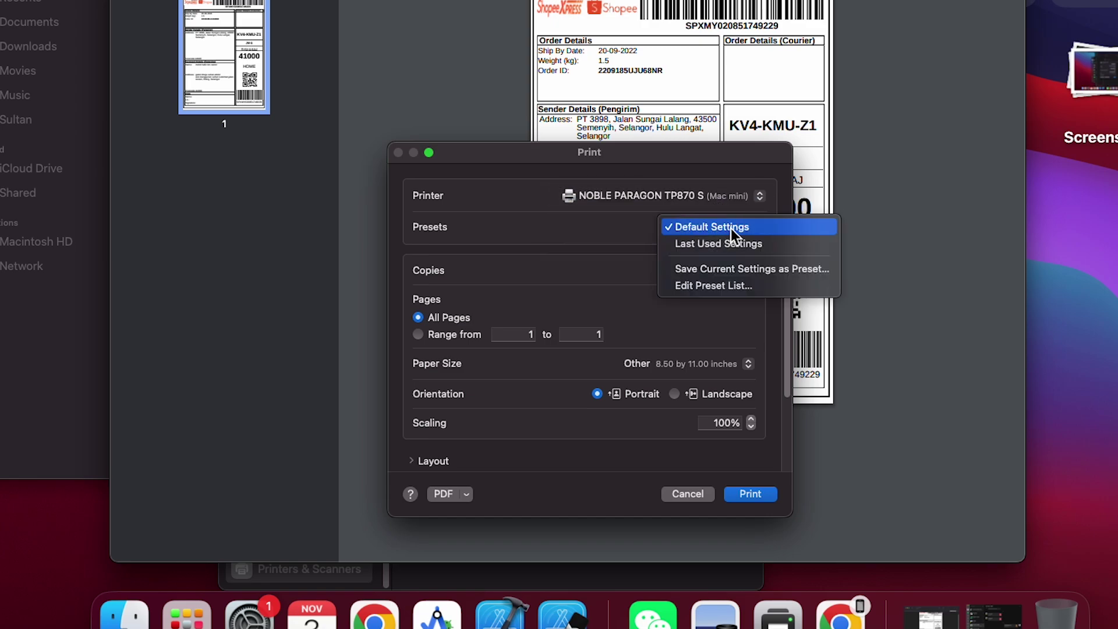
{"action": "left_click", "coordinate": [757, 228]}
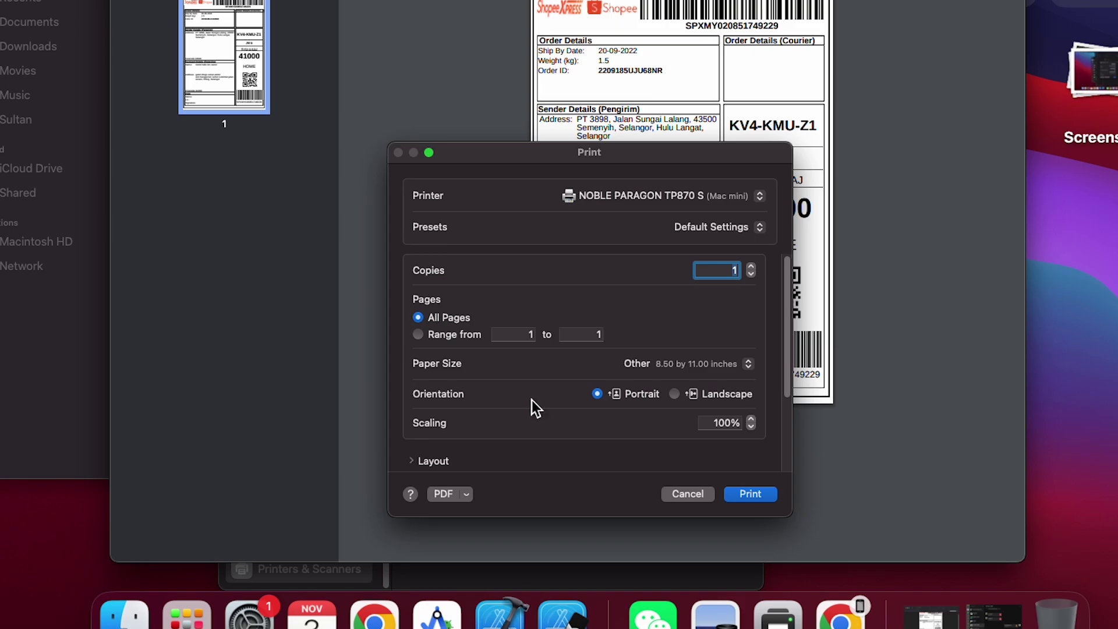
{"action": "left_click", "coordinate": [719, 367]}
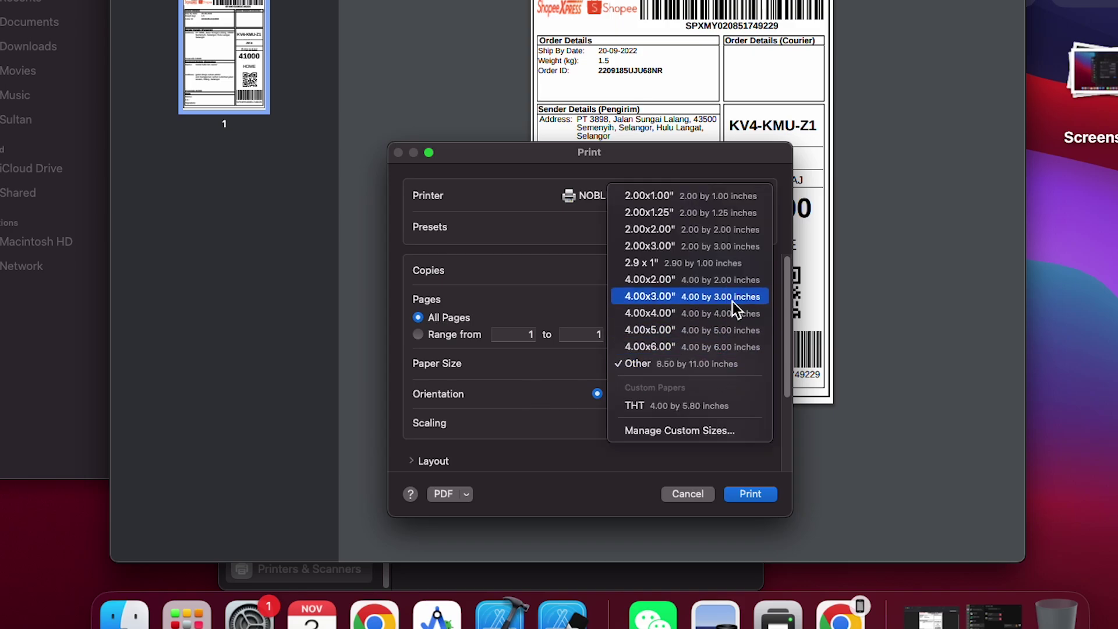
{"action": "left_click", "coordinate": [718, 432]}
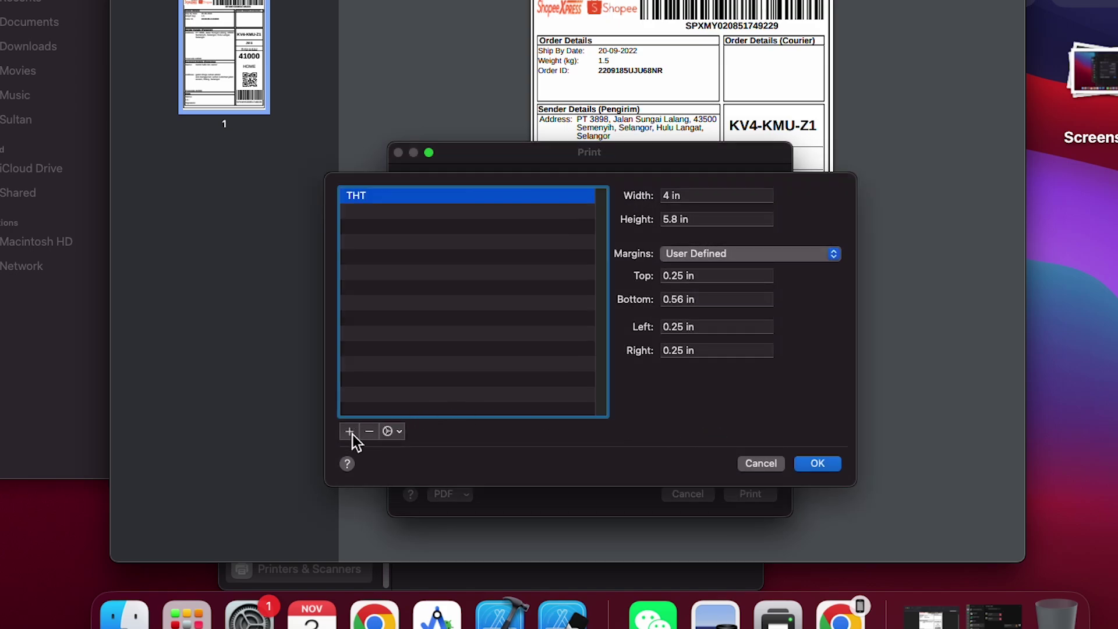
- Create a 4 × 5.8 inch custom paper size named 'New page size' and confirm it
{"action": "left_click", "coordinate": [349, 432]}
{"action": "left_click", "coordinate": [706, 194]}
{"action": "key", "text": "super+a"}
{"action": "type", "text": "4"}
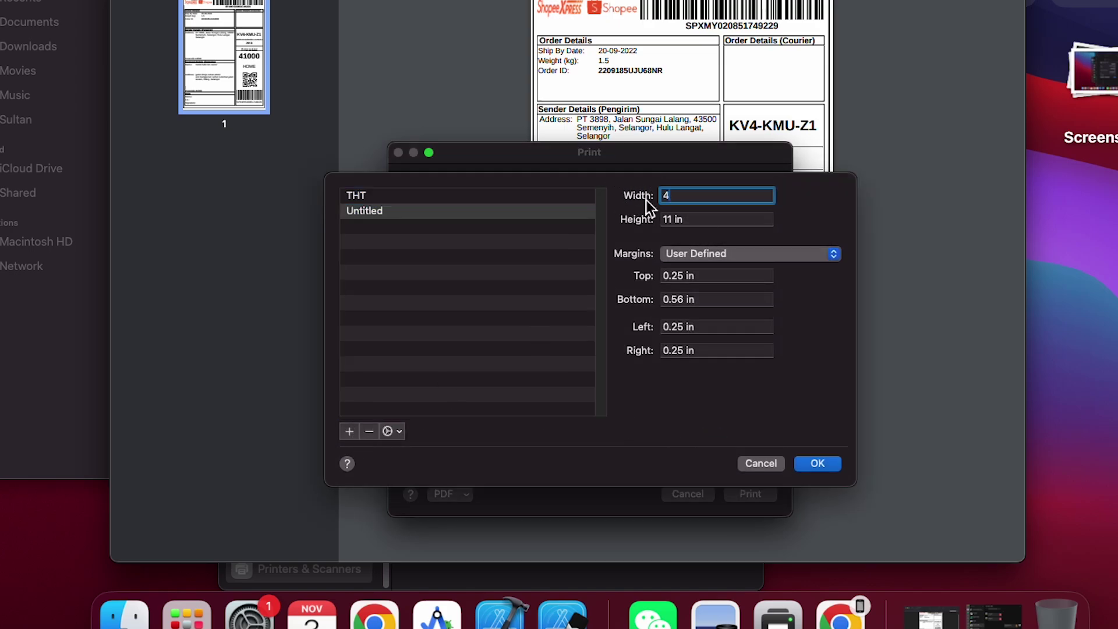
{"action": "key", "text": "Tab"}
{"action": "type", "text": "5.8"}
{"action": "double_click", "coordinate": [400, 212]}
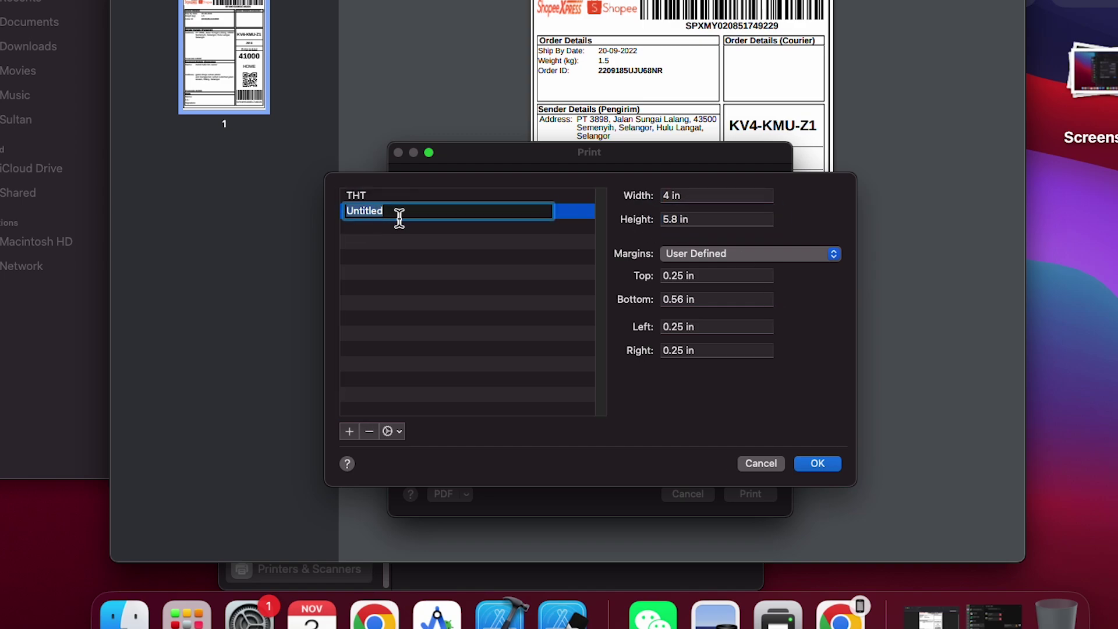
{"action": "type", "text": "New page size"}
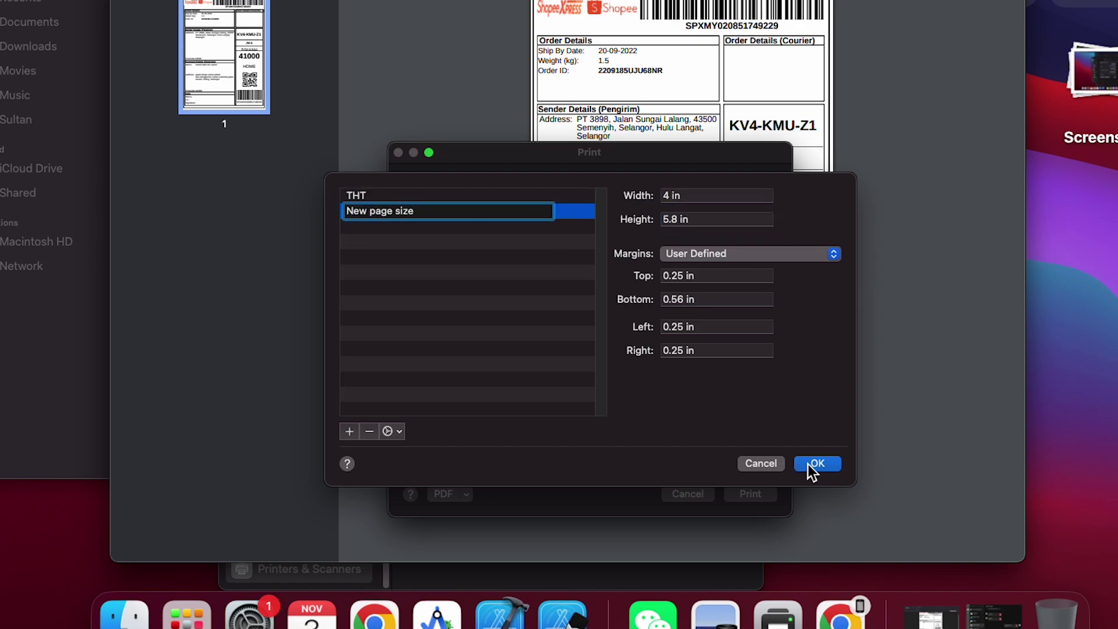
{"action": "left_click", "coordinate": [818, 471]}
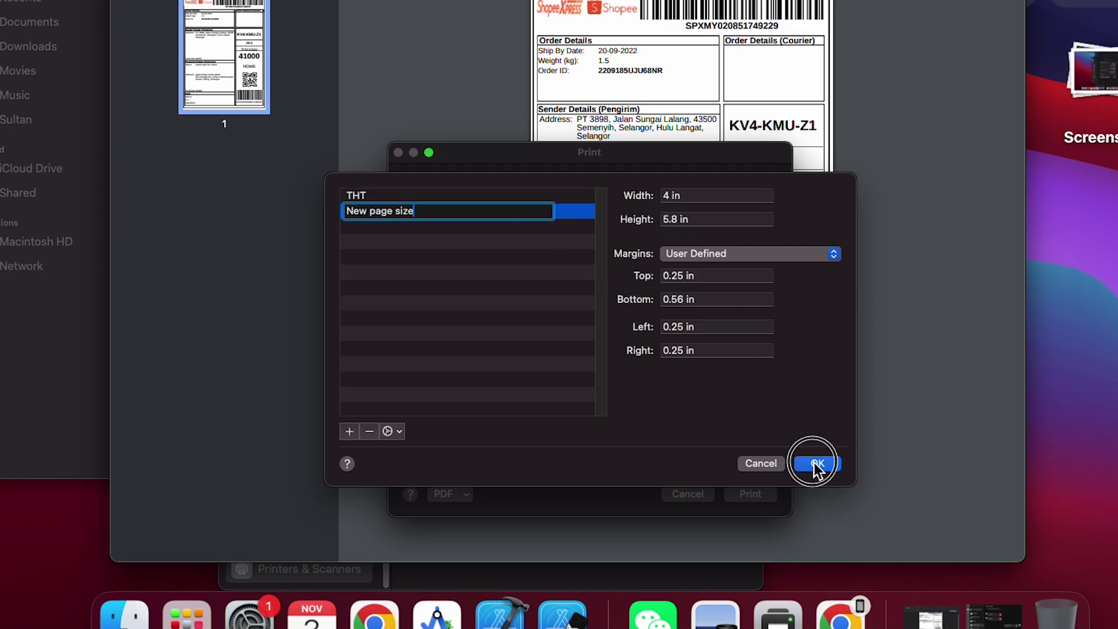
- Expand the Printer Options section of the Print dialog
{"action": "scroll", "coordinate": [685, 307], "scroll_direction": "down", "scroll_amount": 3}
{"action": "scroll", "coordinate": [686, 308], "scroll_direction": "down", "scroll_amount": 2}
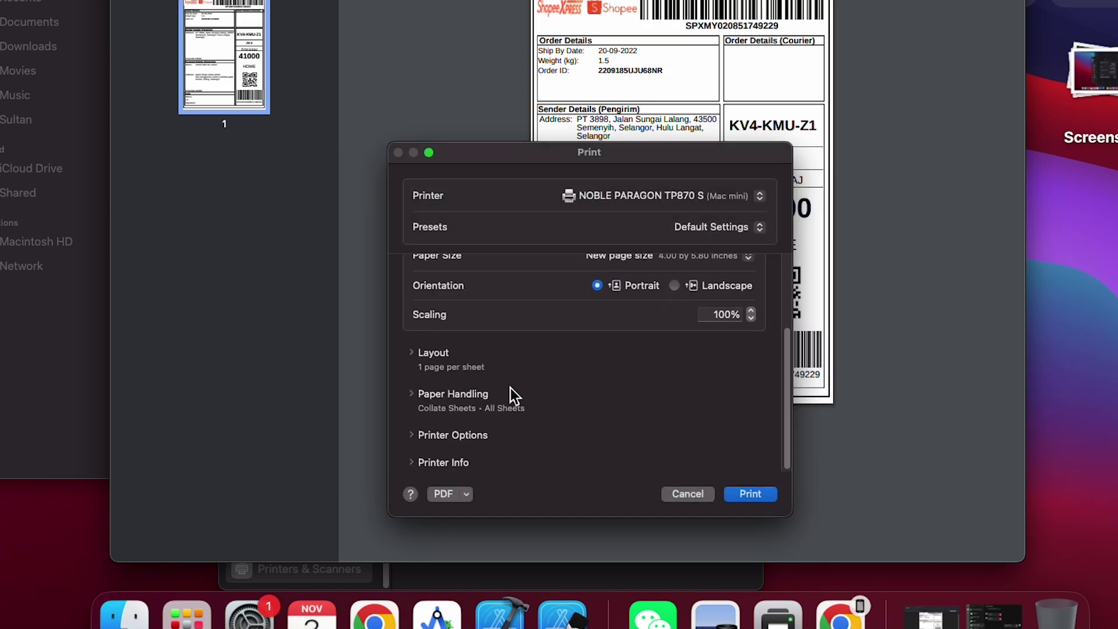
{"action": "left_click", "coordinate": [414, 437]}
- In the General feature set, keep density at 75% and rotation at 0 degree
{"action": "left_click", "coordinate": [749, 458]}
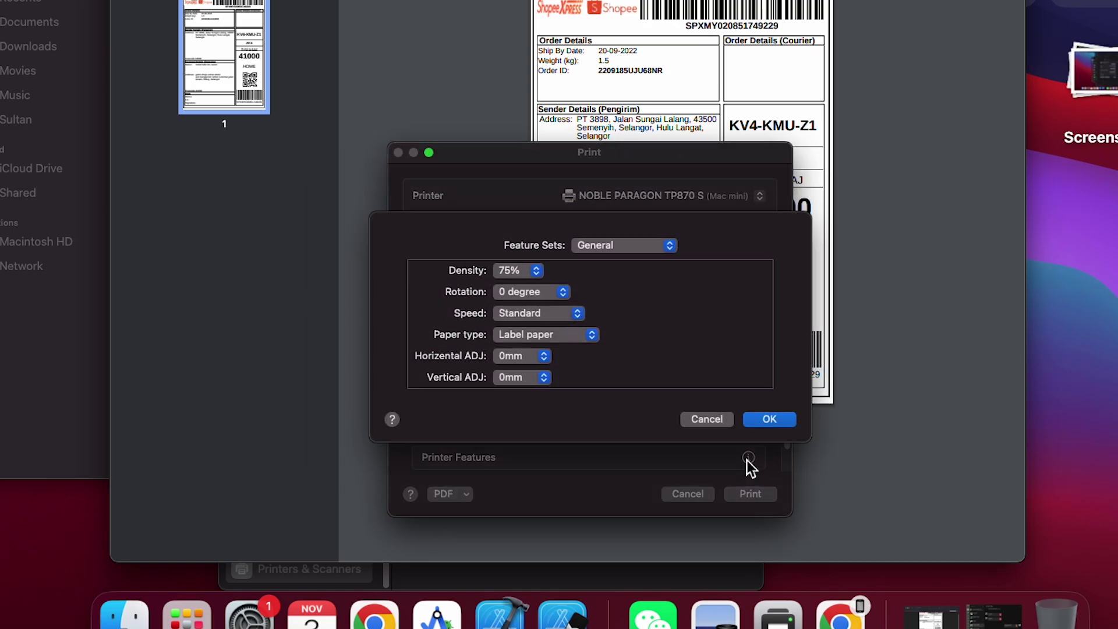
{"action": "left_click", "coordinate": [674, 251]}
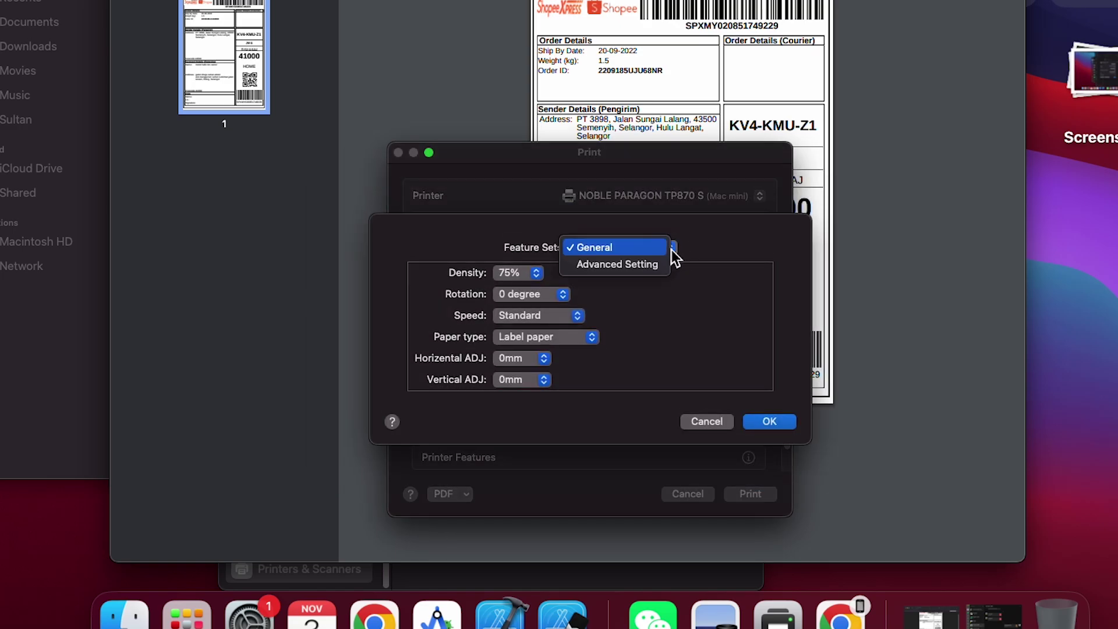
{"action": "left_click", "coordinate": [652, 251]}
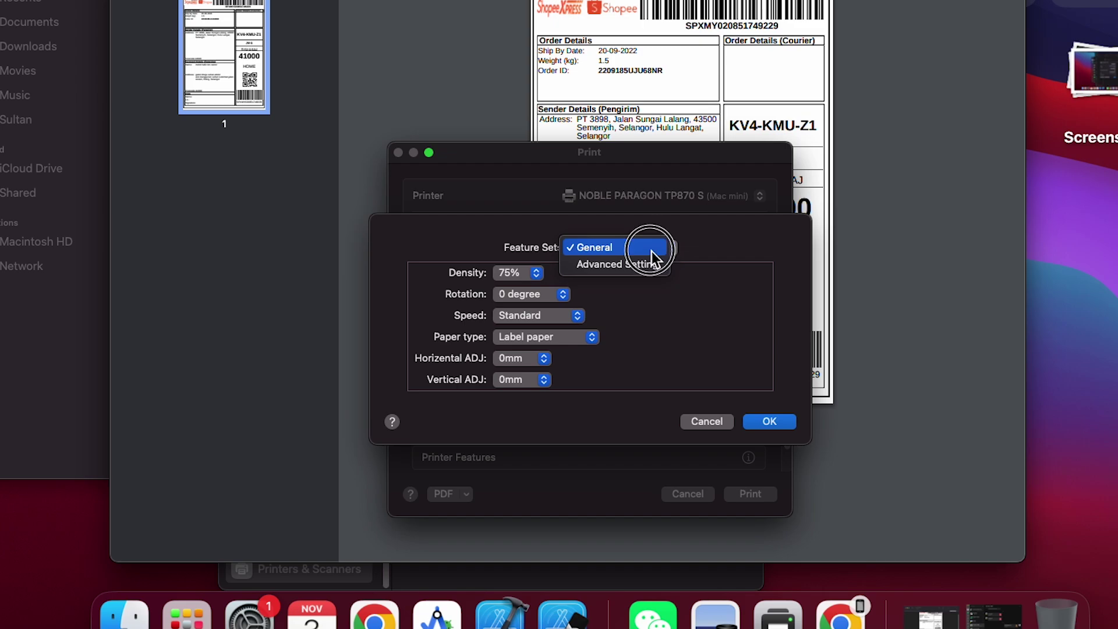
{"action": "left_click", "coordinate": [540, 277]}
{"action": "left_click", "coordinate": [542, 276]}
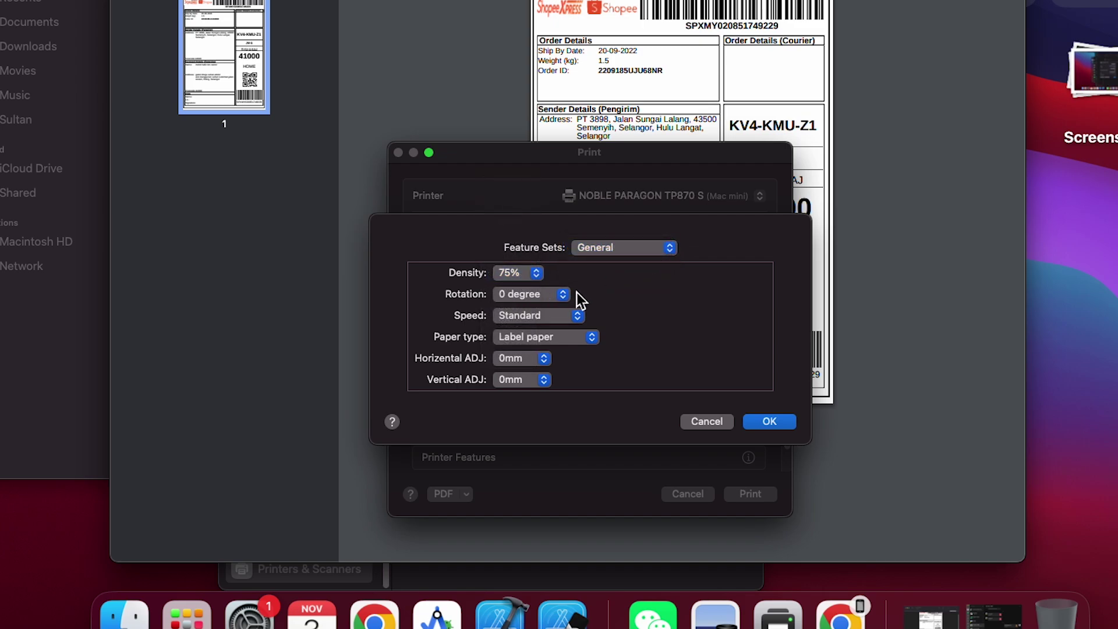
{"action": "left_click", "coordinate": [565, 293]}
{"action": "left_click", "coordinate": [621, 293]}
- Keep speed Standard, paper type Label, and horizontal and vertical adjustments at 0mm
{"action": "left_click", "coordinate": [585, 316]}
{"action": "left_click", "coordinate": [660, 315]}
{"action": "left_click", "coordinate": [599, 339]}
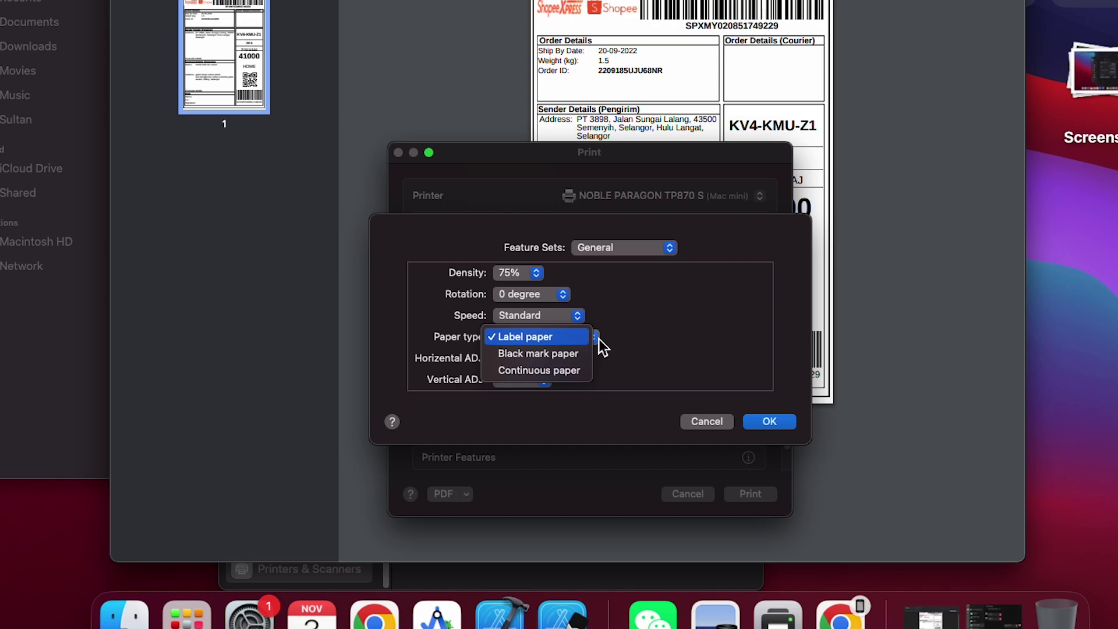
{"action": "left_click", "coordinate": [574, 312]}
{"action": "left_click", "coordinate": [549, 360]}
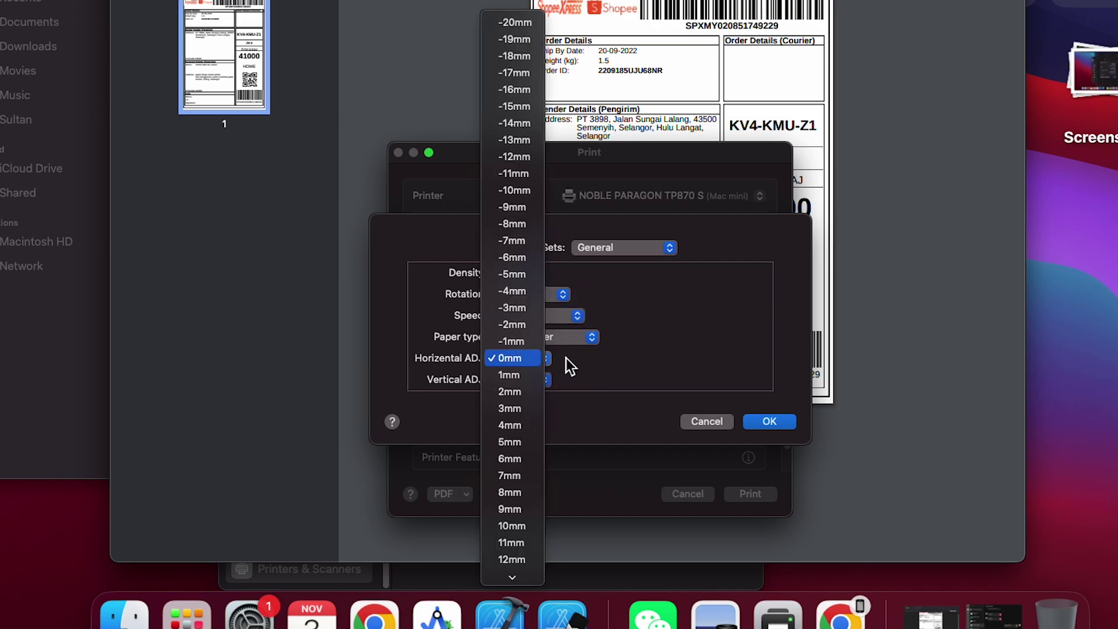
{"action": "left_click", "coordinate": [548, 357]}
{"action": "left_click", "coordinate": [551, 380]}
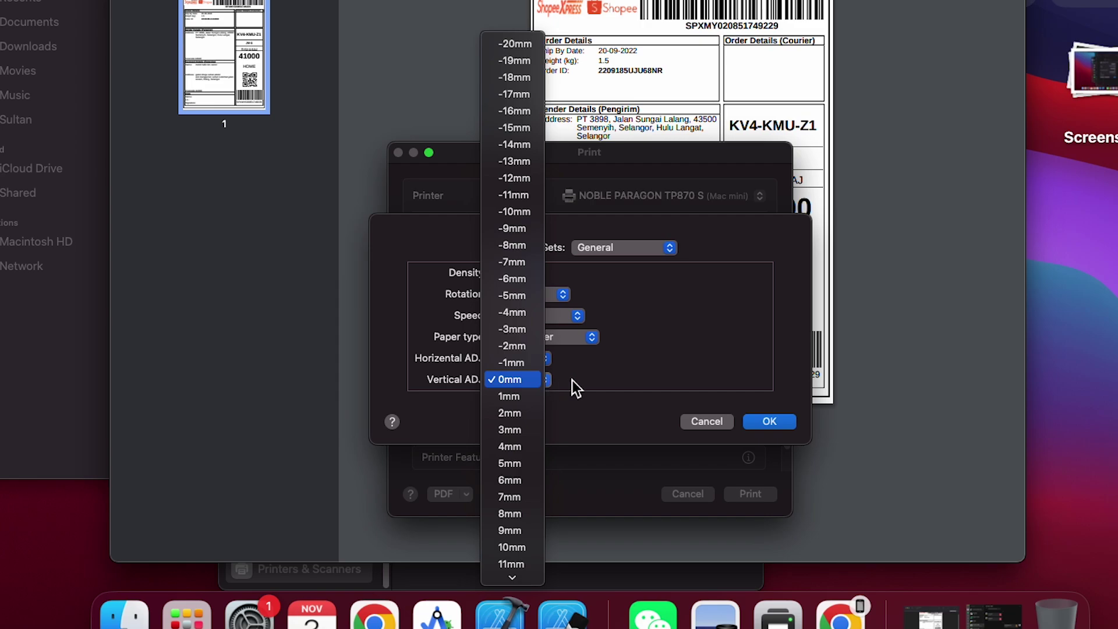
{"action": "left_click", "coordinate": [592, 373]}
{"action": "left_click", "coordinate": [670, 247]}
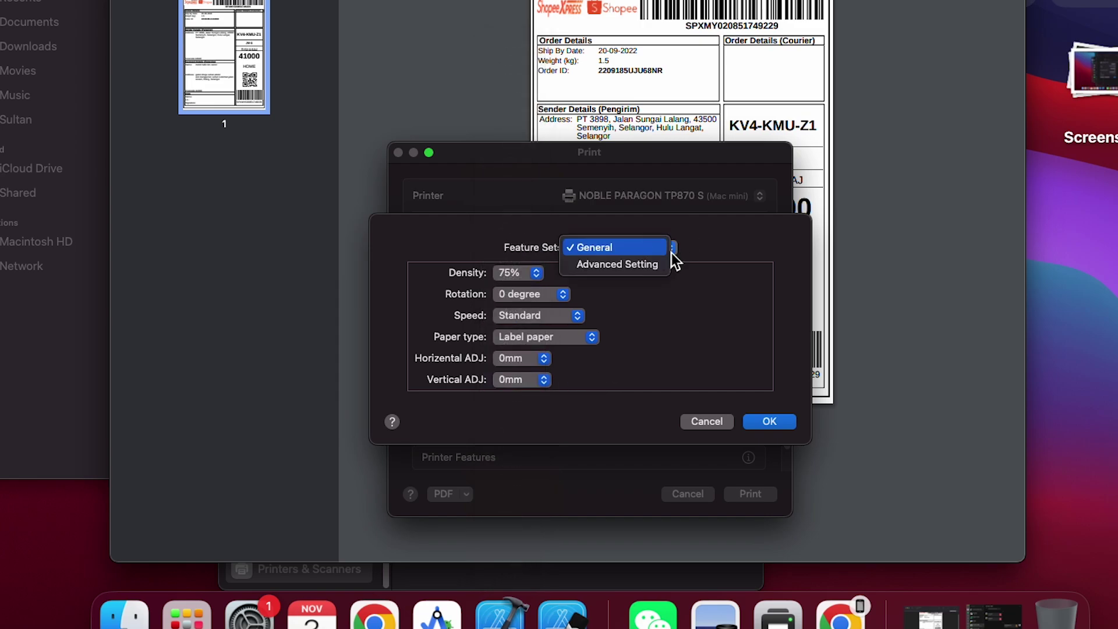
- In Advanced Setting, leave Image print Disabled and Gray ADJ at 50, then apply
{"action": "left_click", "coordinate": [666, 264]}
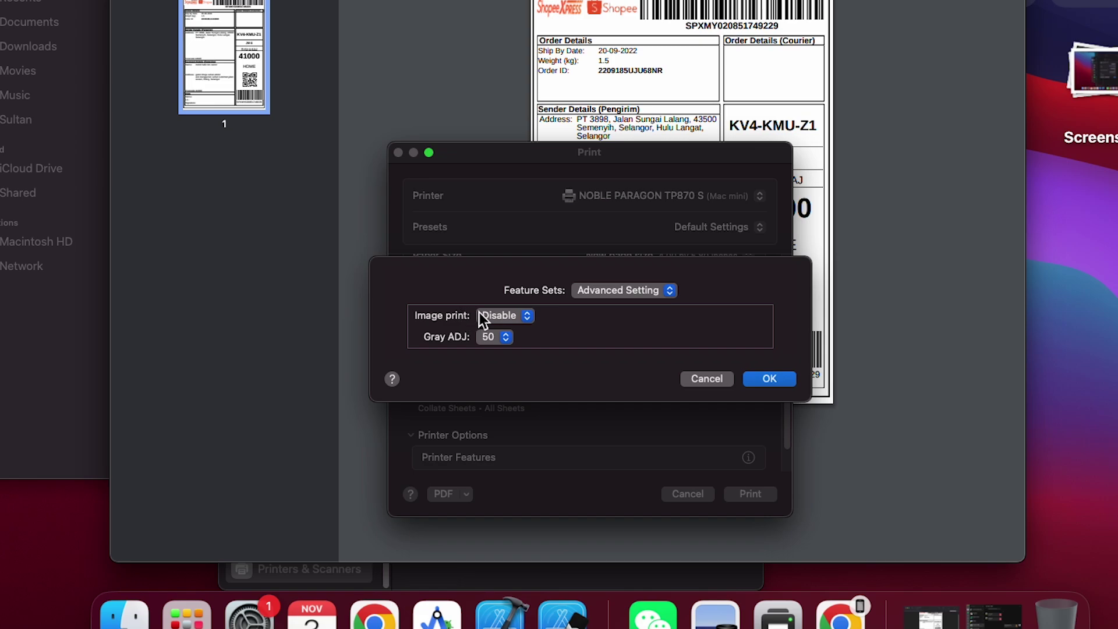
{"action": "left_click", "coordinate": [532, 319]}
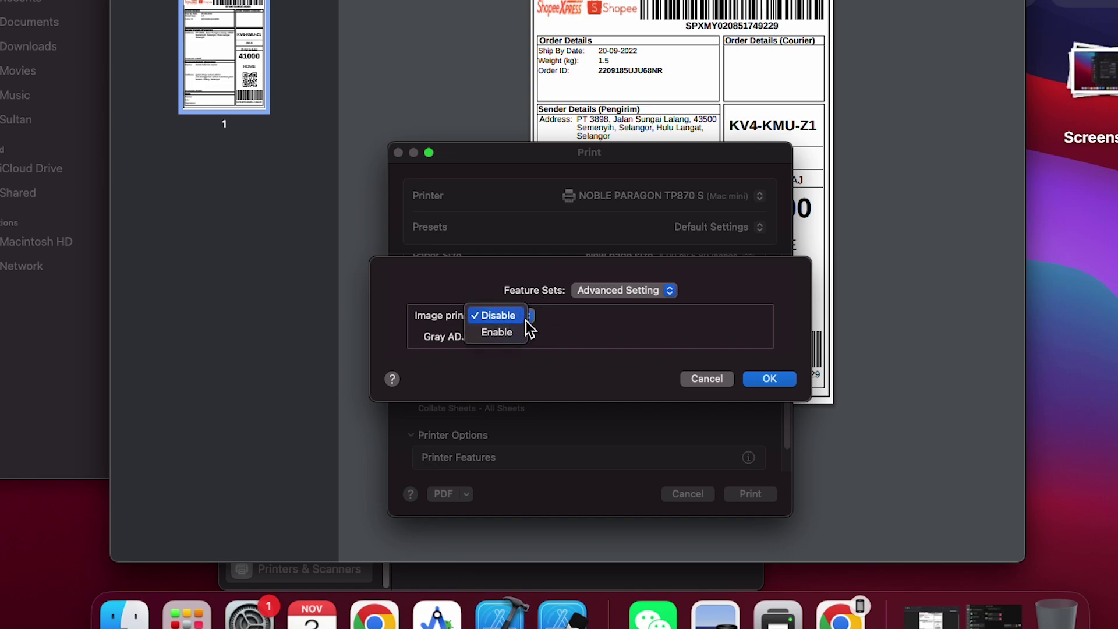
{"action": "left_click", "coordinate": [526, 328]}
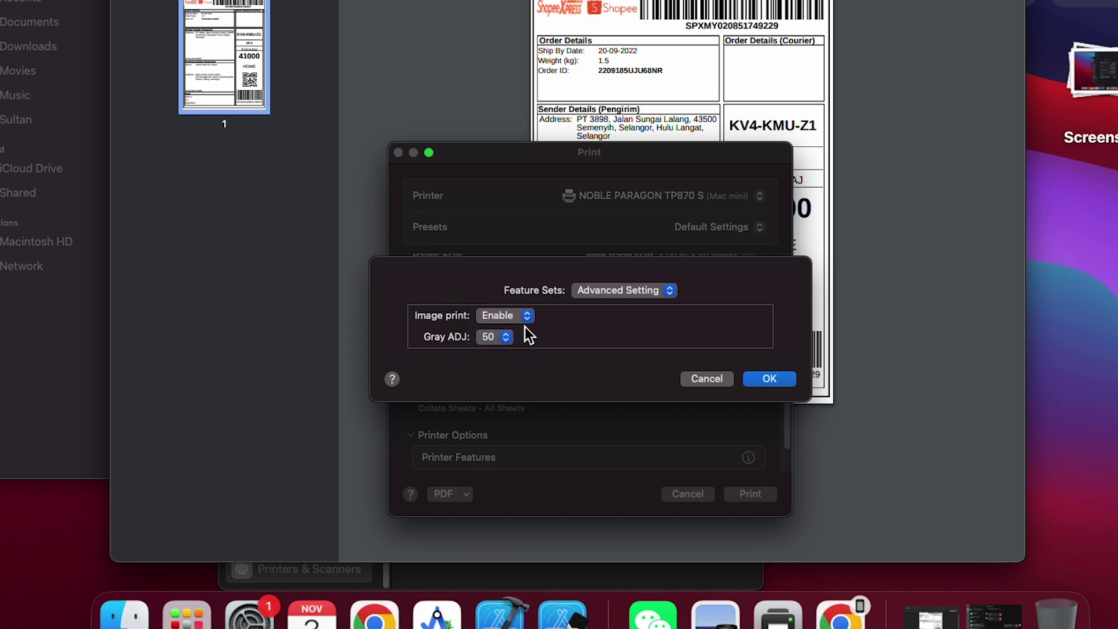
{"action": "left_click", "coordinate": [505, 338]}
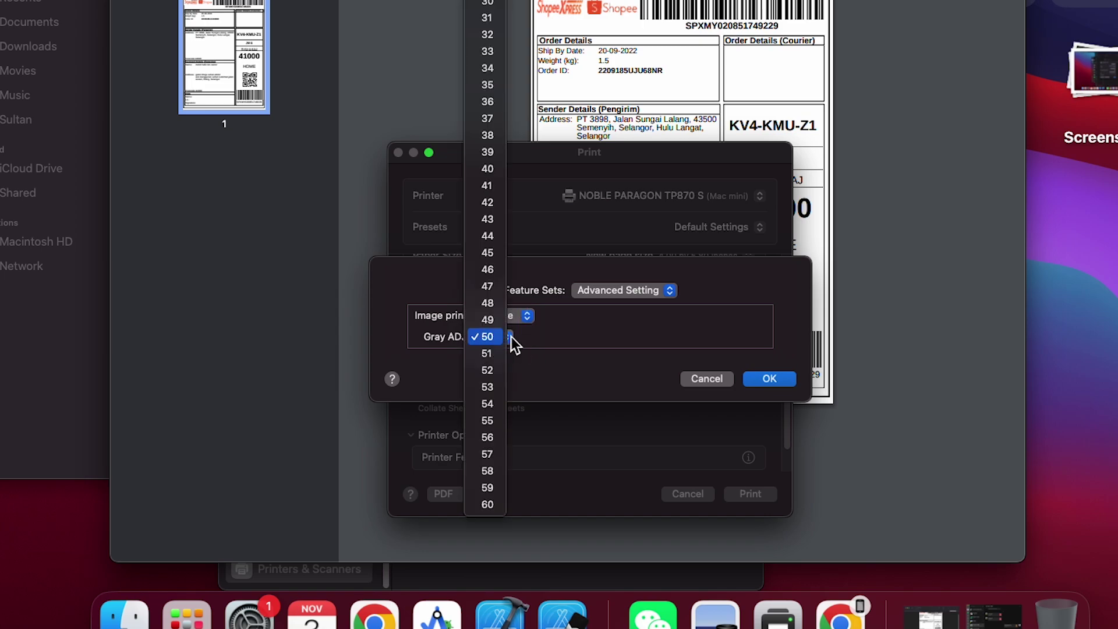
{"action": "scroll", "coordinate": [498, 291], "scroll_direction": "up", "scroll_amount": 1}
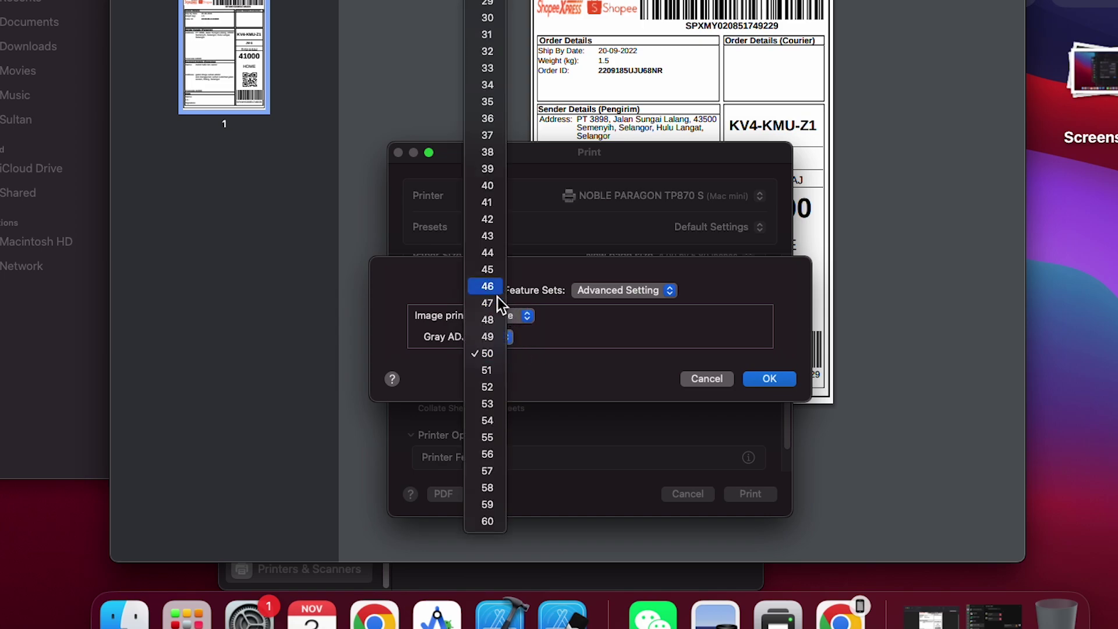
{"action": "left_click", "coordinate": [488, 354]}
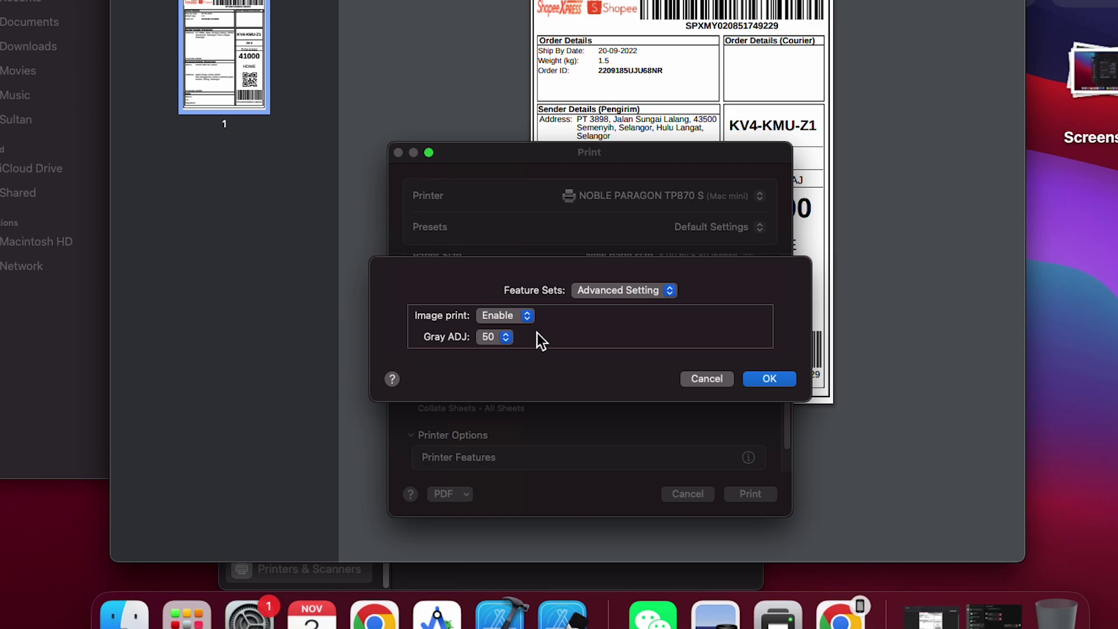
{"action": "left_click", "coordinate": [524, 315]}
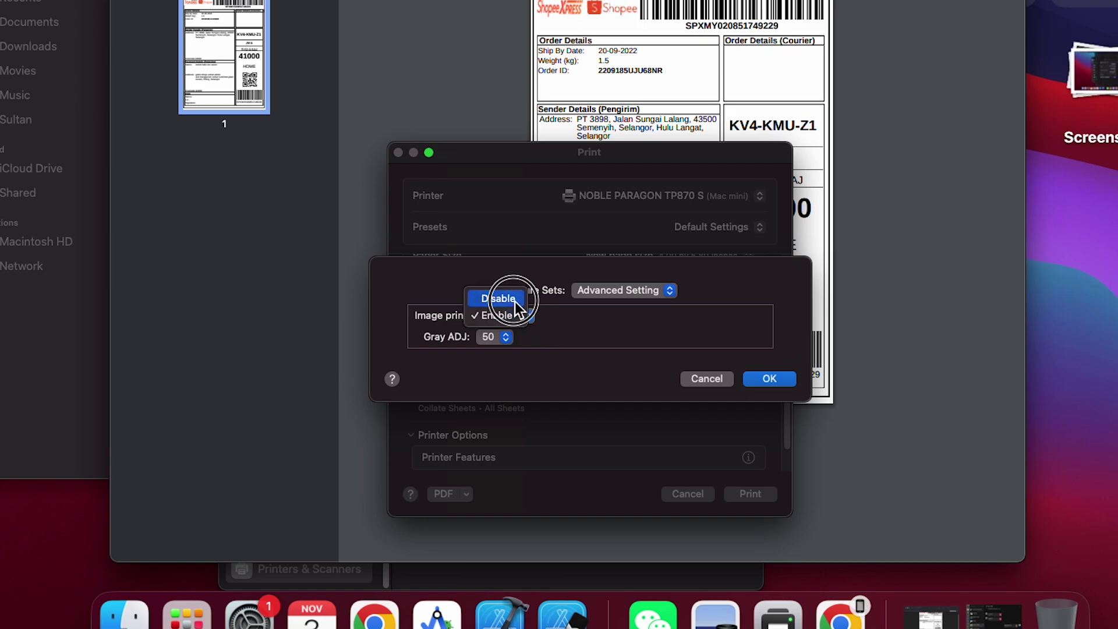
{"action": "left_click", "coordinate": [515, 300]}
{"action": "left_click", "coordinate": [786, 379]}
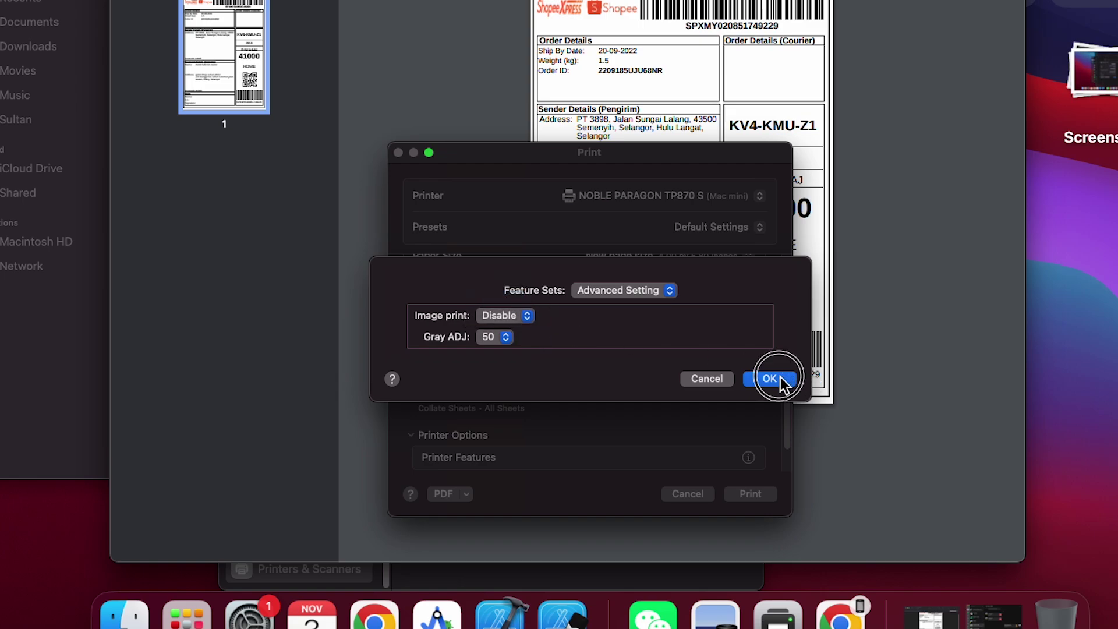
- Print the label to NOBLE PARAGON TP870 S and return to Printers & Scanners
{"action": "left_click", "coordinate": [761, 492]}
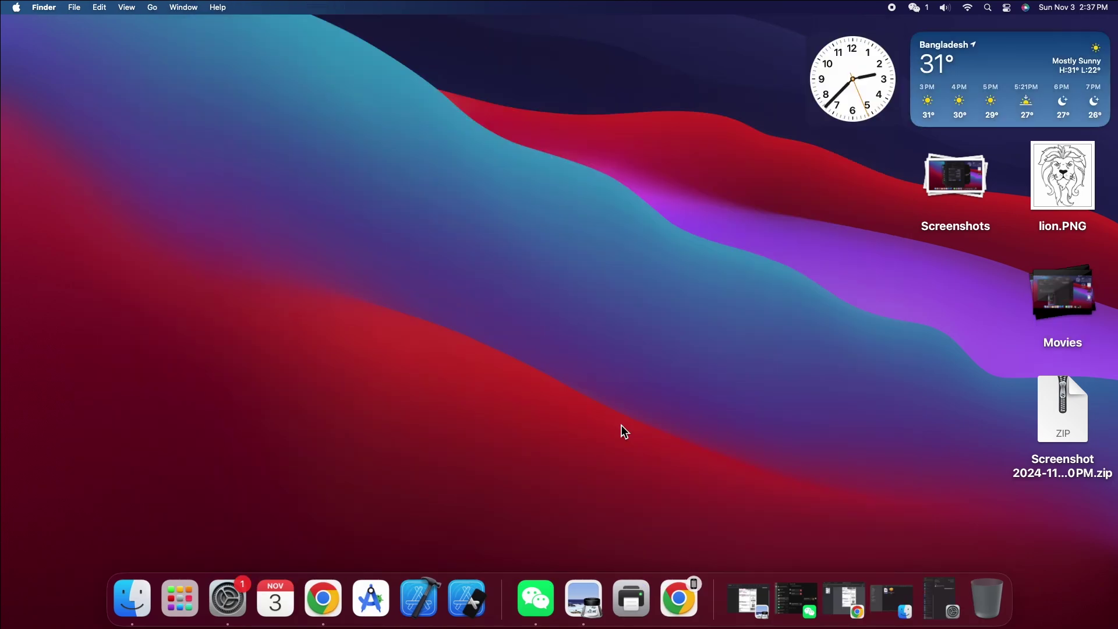
{"action": "left_click", "coordinate": [235, 598]}
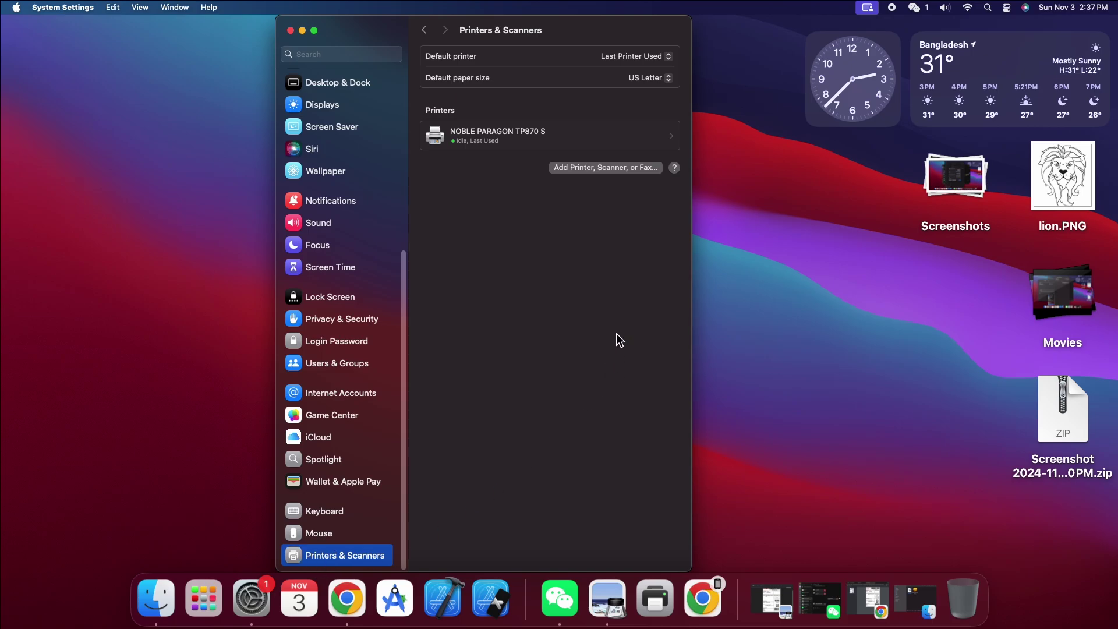
- Remove the NOBLE PARAGON TP870 S printer so Printers & Scanners shows No Printers
{"action": "left_click", "coordinate": [540, 143]}
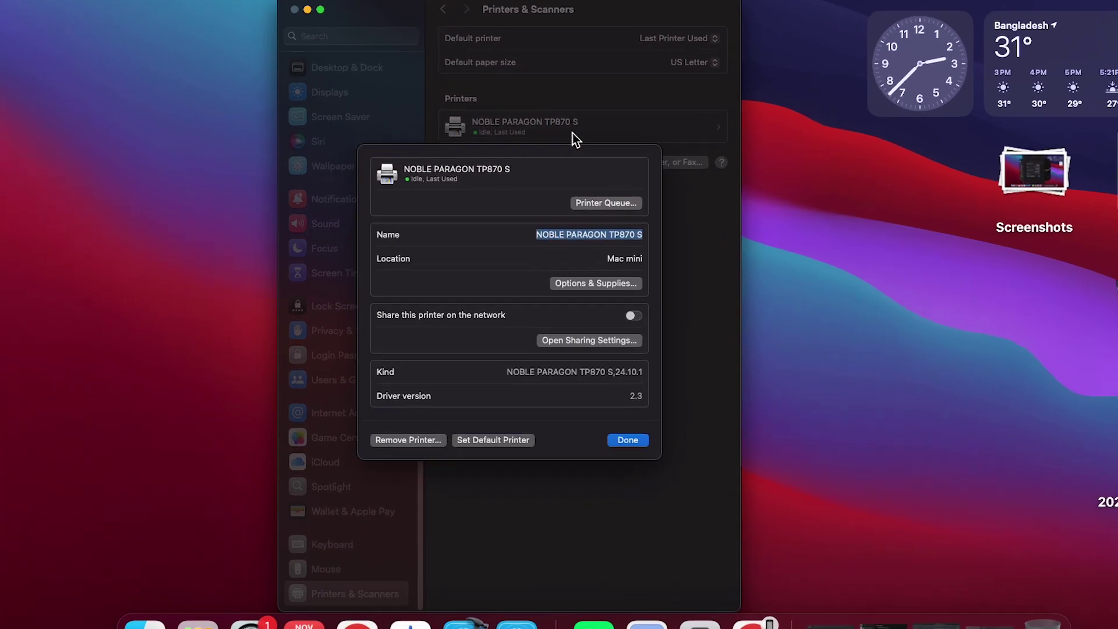
{"action": "left_click", "coordinate": [424, 492]}
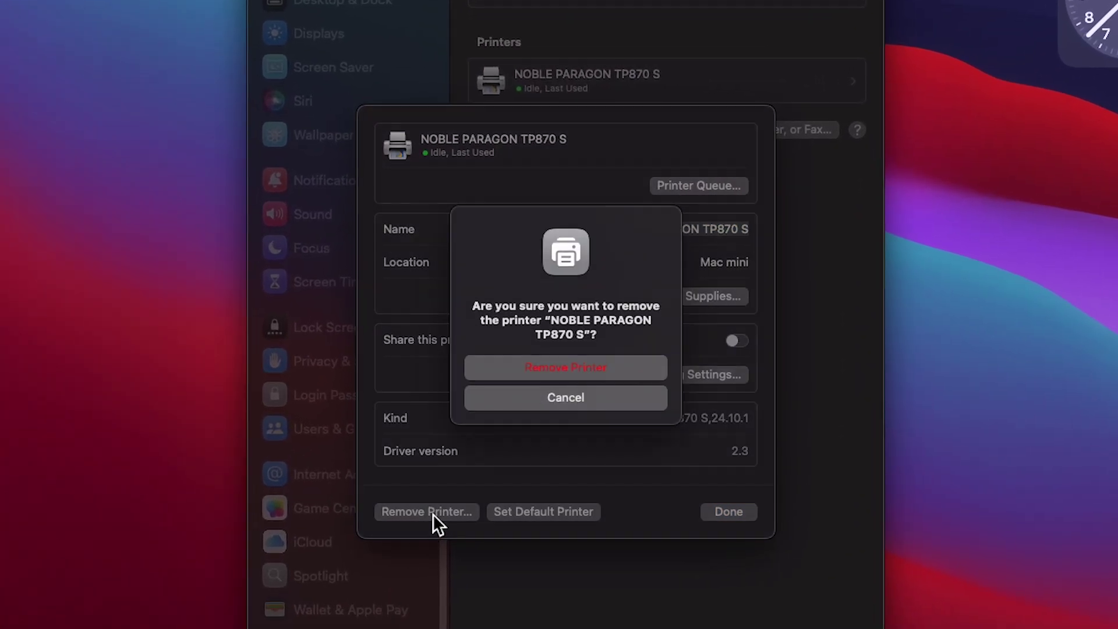
{"action": "left_click", "coordinate": [581, 374]}
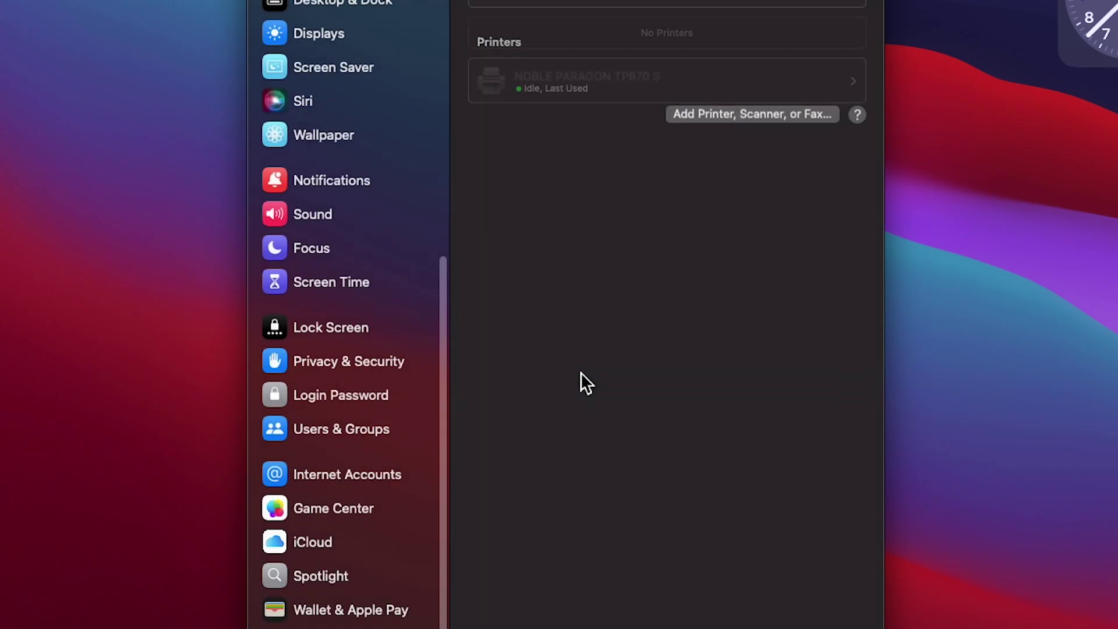
- Go to the Macintosh HD > Library > Printers folder in Finder
{"action": "left_click", "coordinate": [151, 609]}
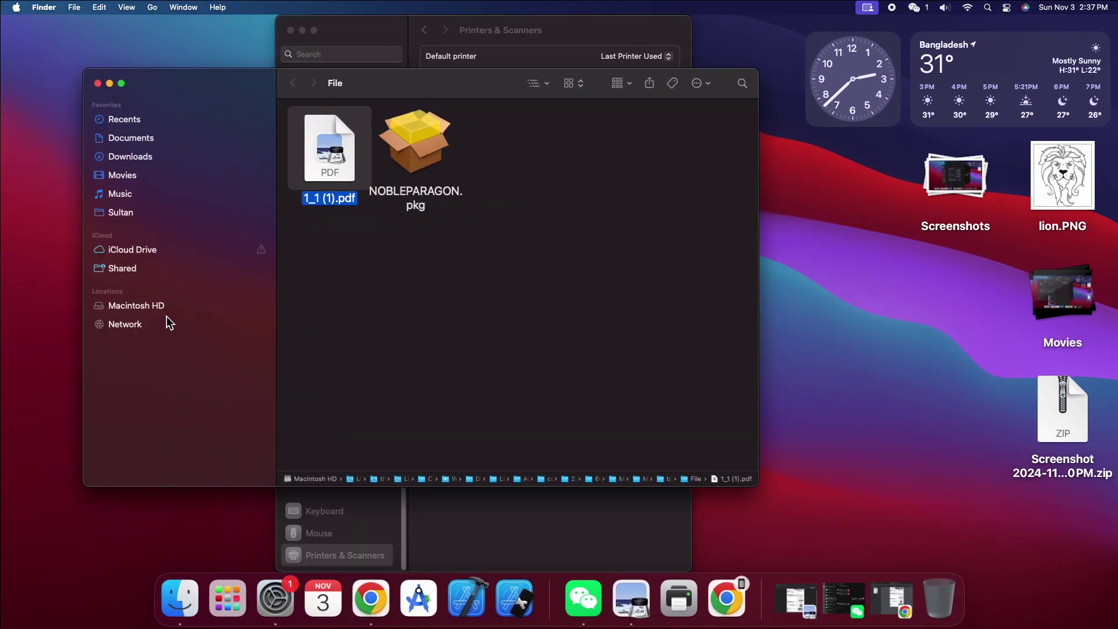
{"action": "left_click", "coordinate": [154, 308]}
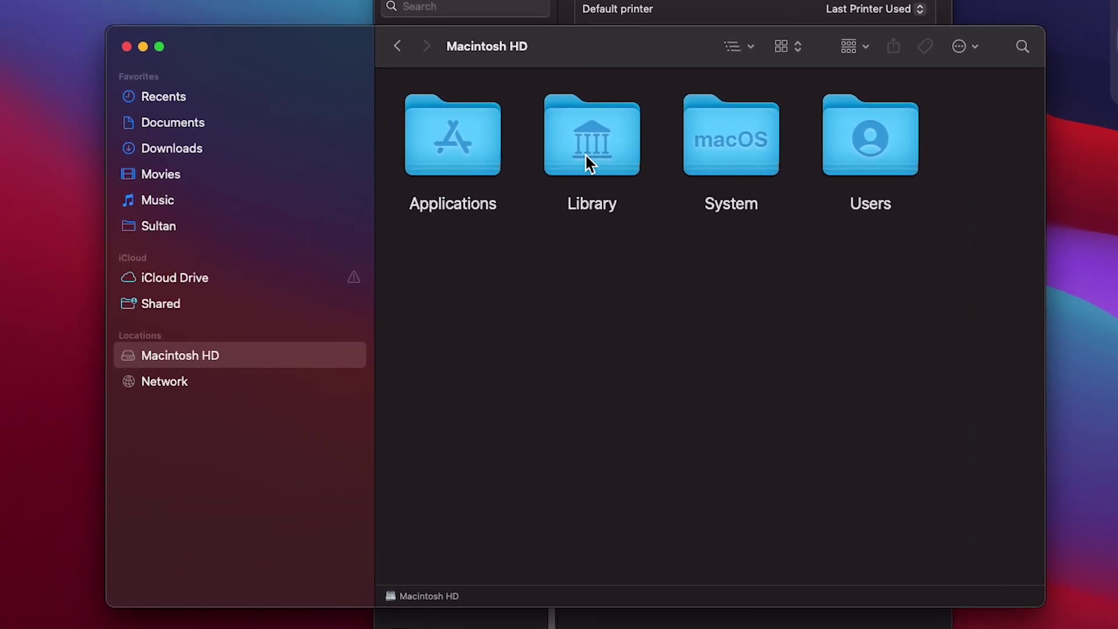
{"action": "double_click", "coordinate": [585, 153]}
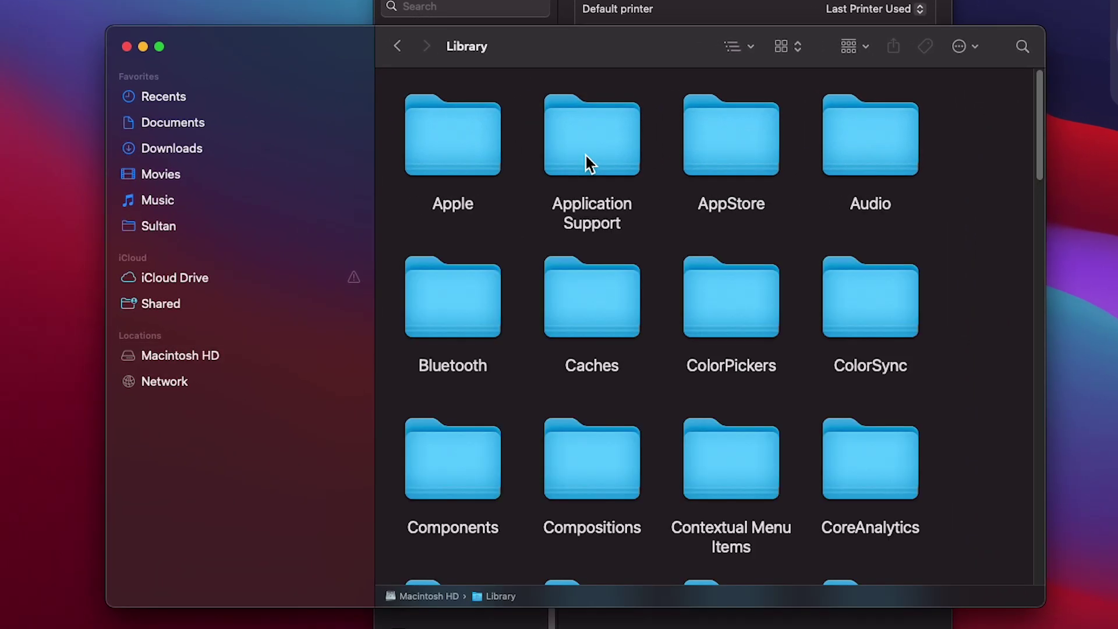
{"action": "scroll", "coordinate": [602, 274], "scroll_direction": "down", "scroll_amount": 15}
{"action": "scroll", "coordinate": [603, 273], "scroll_direction": "down", "scroll_amount": 5}
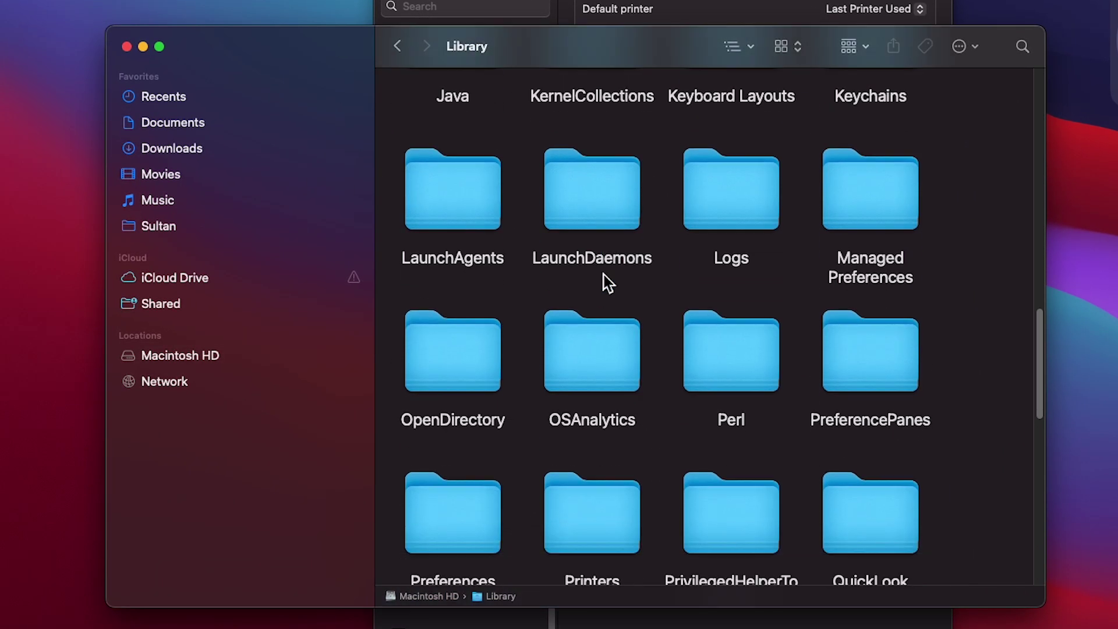
{"action": "double_click", "coordinate": [596, 419]}
- Trash InstalledPrinters.plist, NOBLEPARAGON and PPDs, authorizing with the admin password, then show the desktop
{"action": "left_click_drag", "start_coordinate": [810, 279], "coordinate": [473, 133]}
{"action": "right_click", "coordinate": [472, 133]}
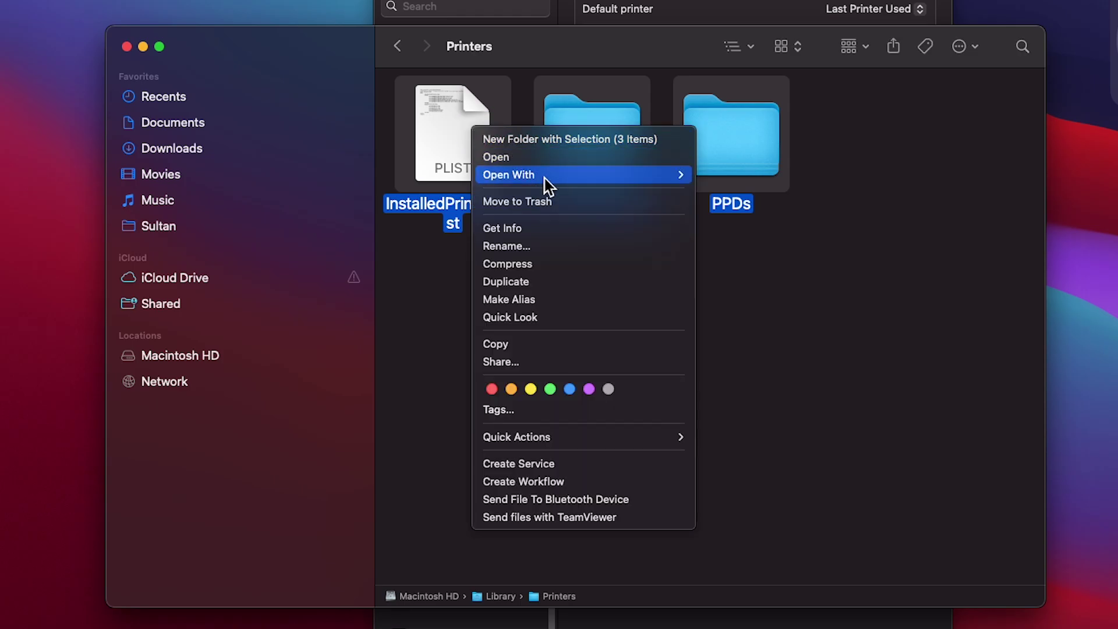
{"action": "left_click", "coordinate": [547, 202]}
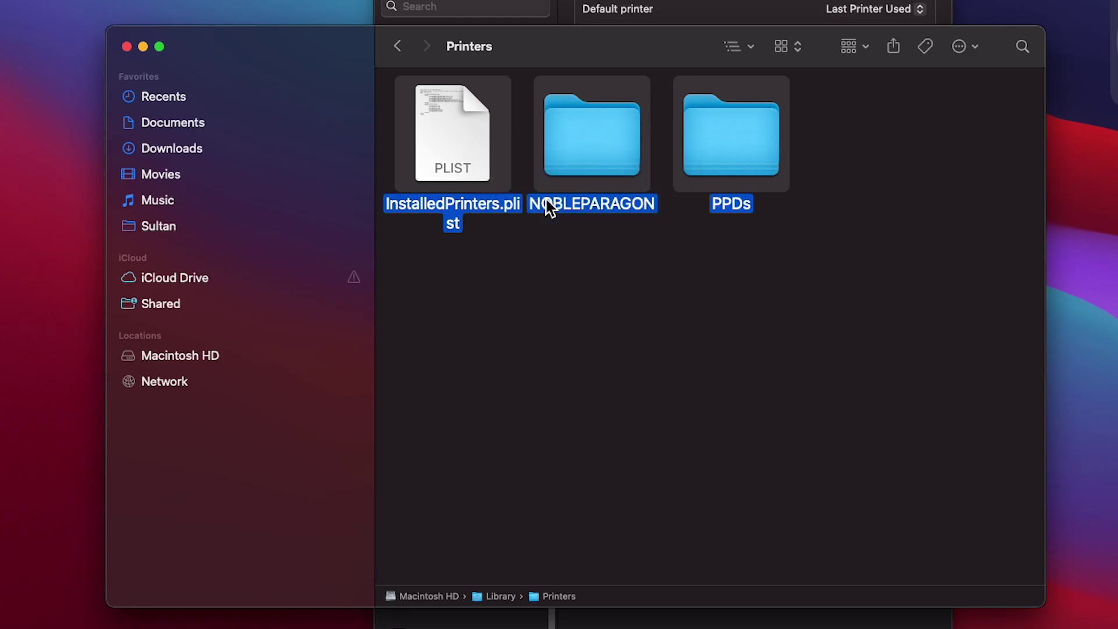
{"action": "type", "text": "••••••••"}
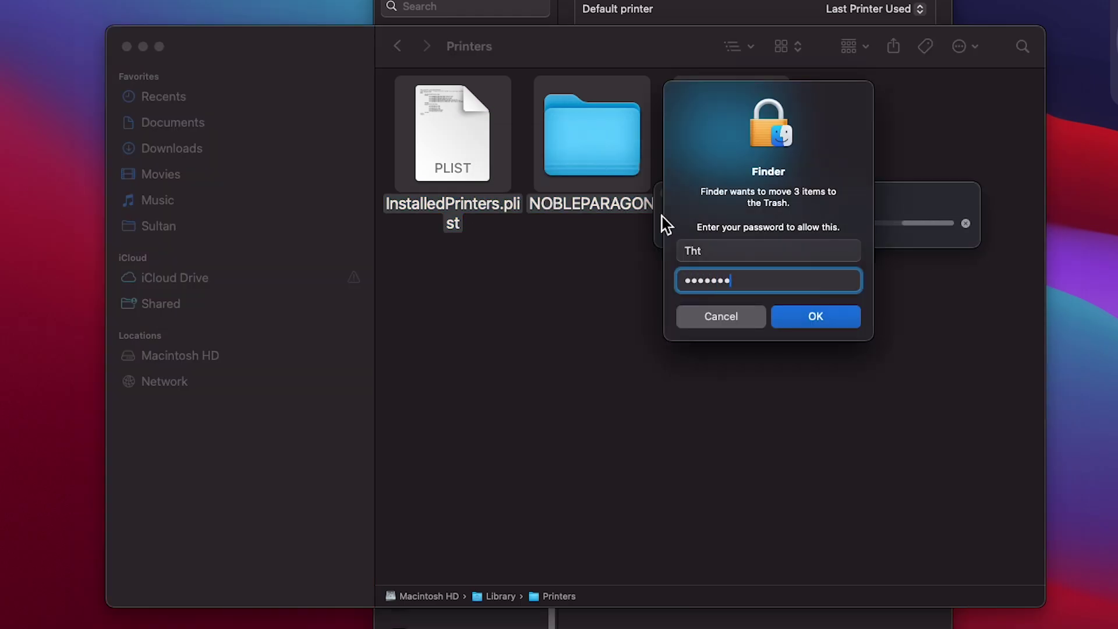
{"action": "left_click", "coordinate": [829, 325]}
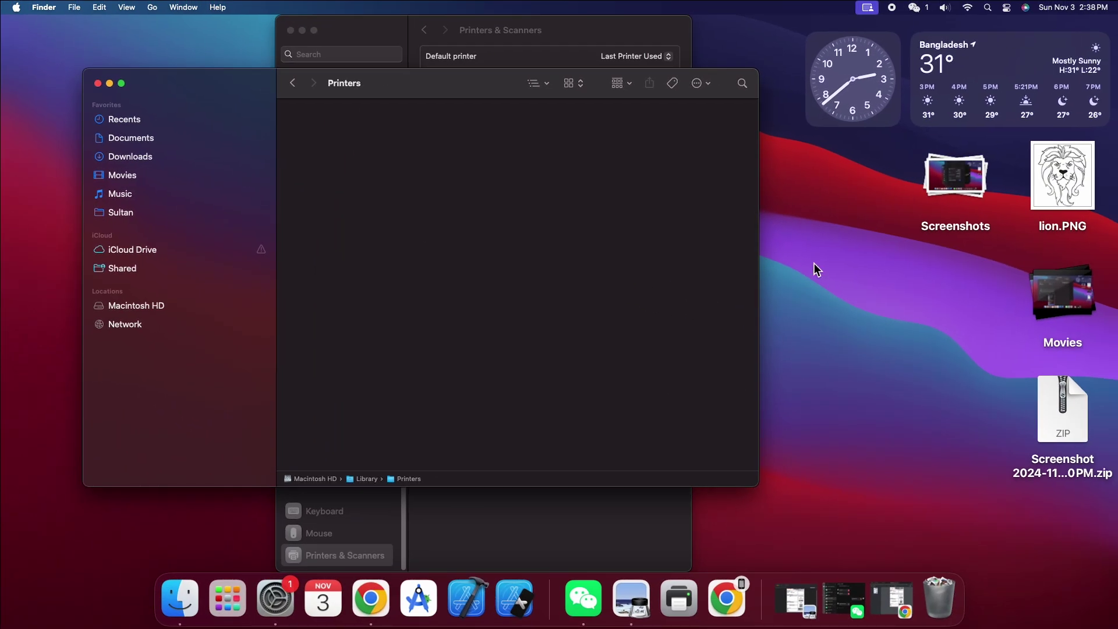
{"action": "left_click", "coordinate": [813, 263]}
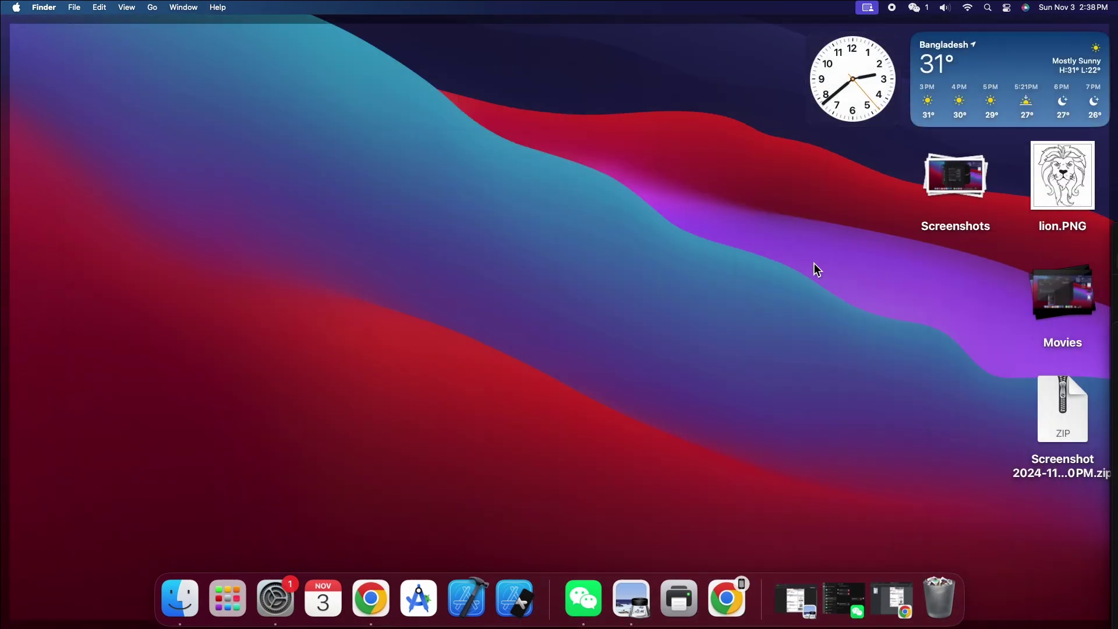